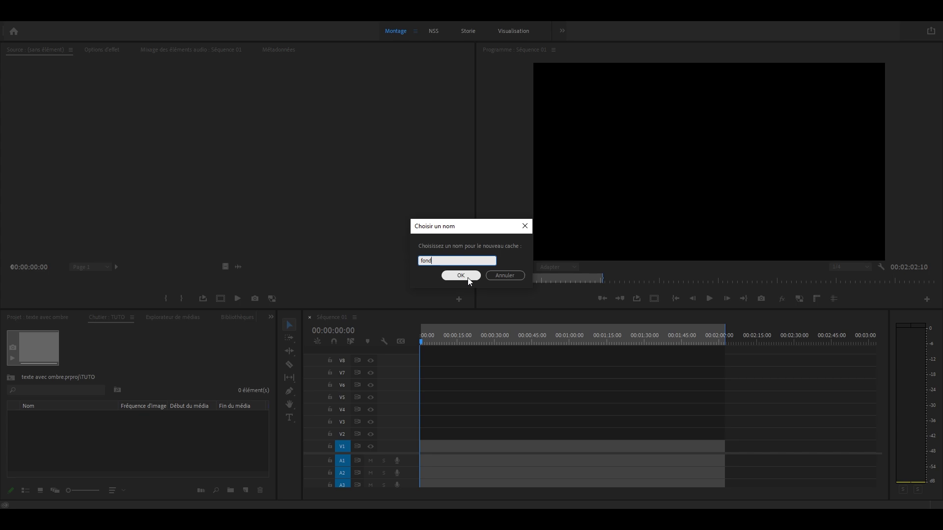
Step: Confirm the name "fond" for the new colour matte and place it at the start of track V1
click(461, 275)
drag(38, 417, 518, 446)
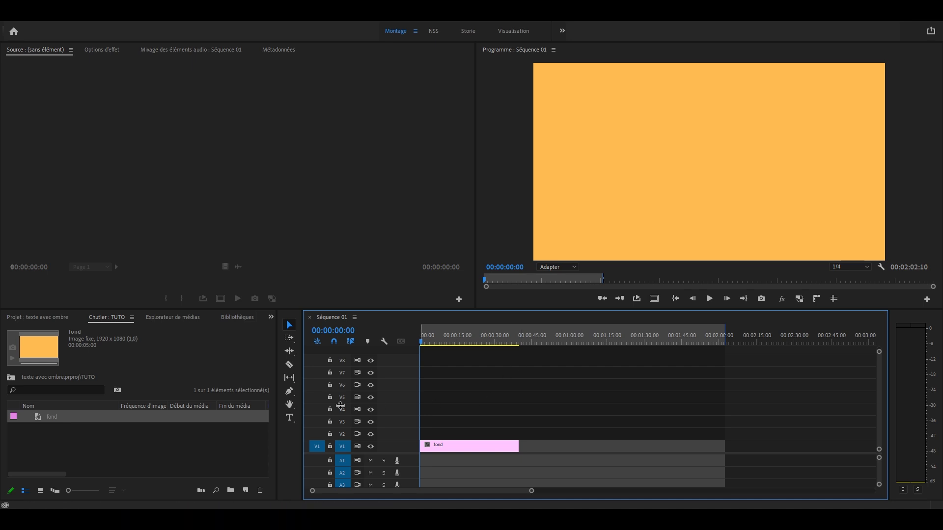
Step: Draw a text box over the orange background in the program monitor and enter the text "GAME"
click(290, 417)
drag(605, 117, 802, 197)
text(GAME)
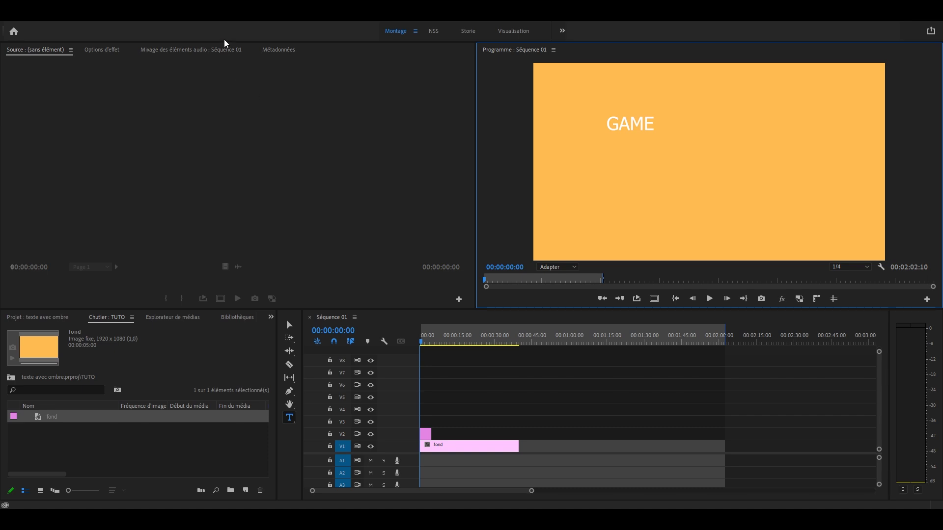
Step: Center the GAME text box horizontally and vertically in the frame with Objets graphiques essentiels, and close that panel
click(216, 24)
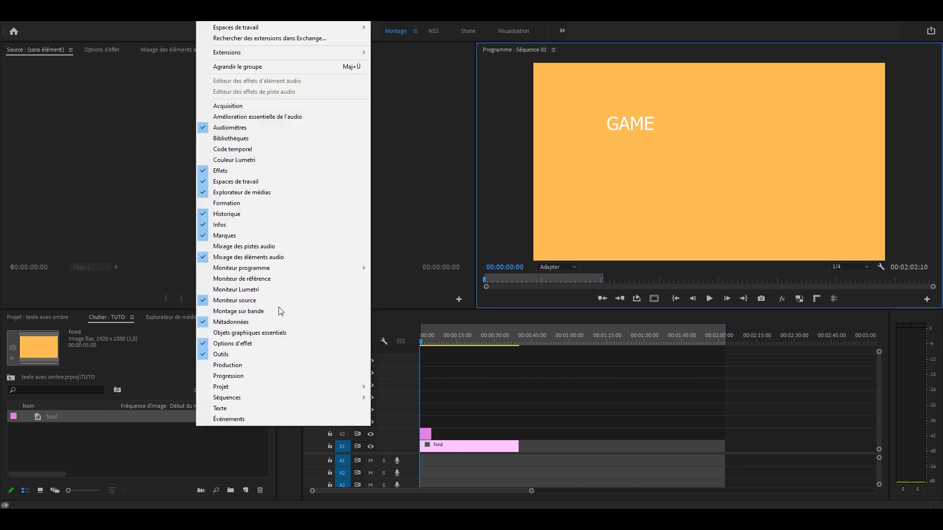
click(282, 334)
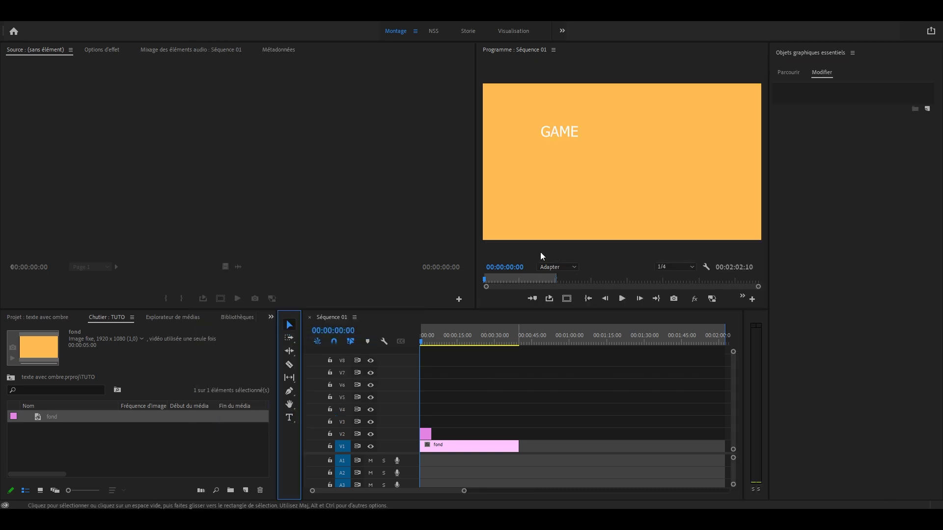
click(560, 133)
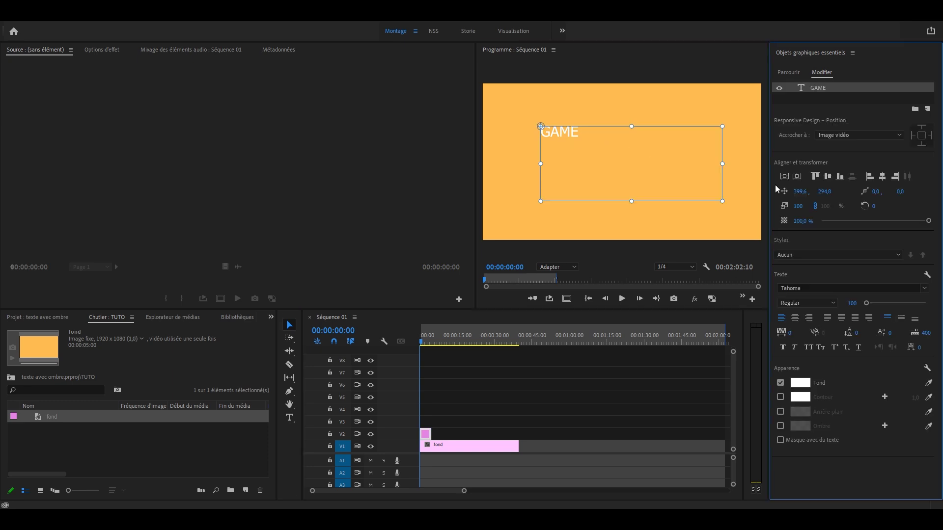
click(797, 176)
click(797, 176)
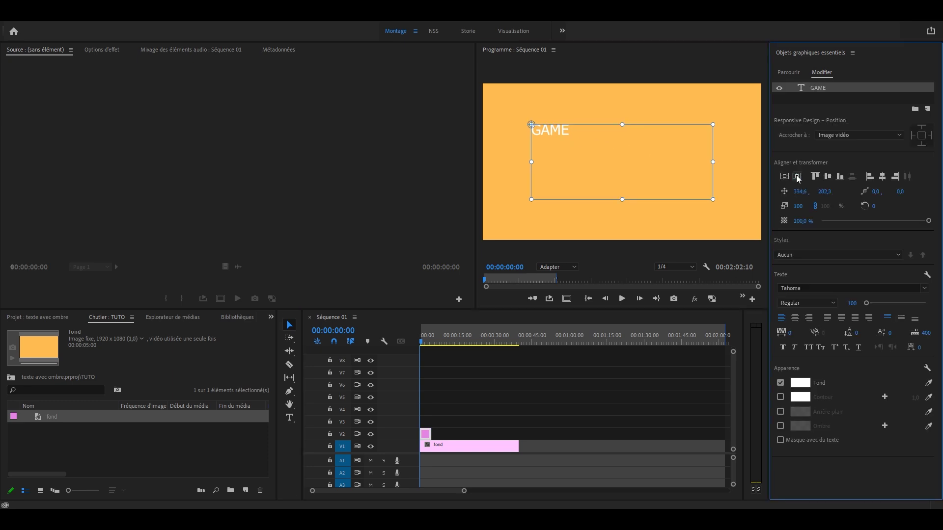
click(852, 52)
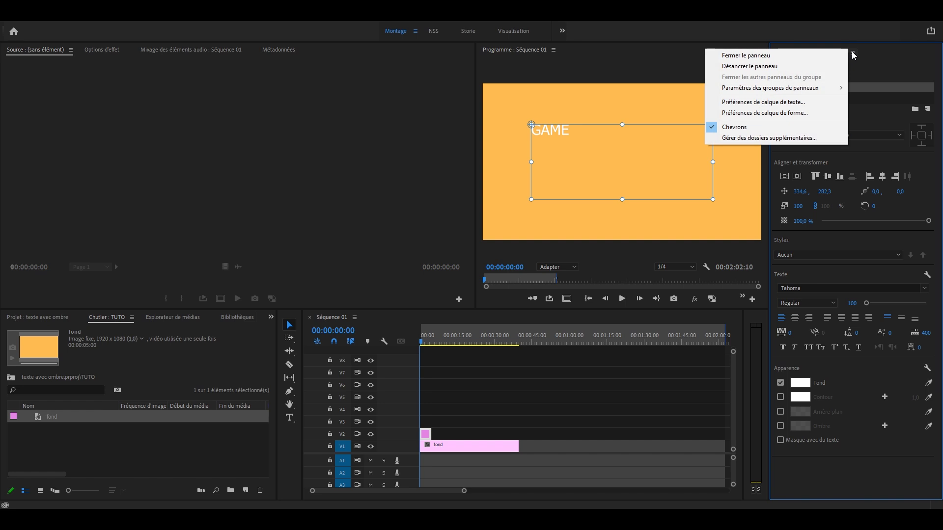
click(826, 58)
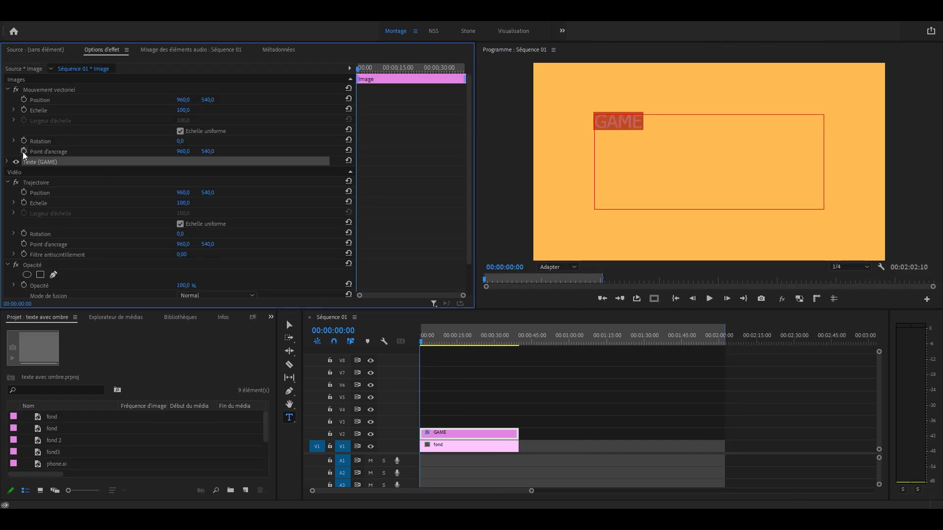
Step: Center the GAME text horizontally and vertically within its text box in the Texte (GAME) settings
click(7, 162)
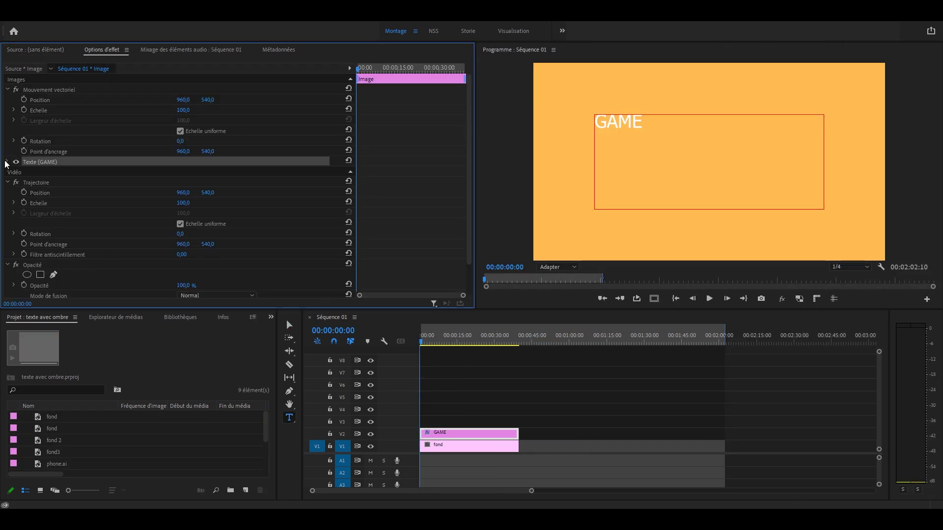
click(46, 227)
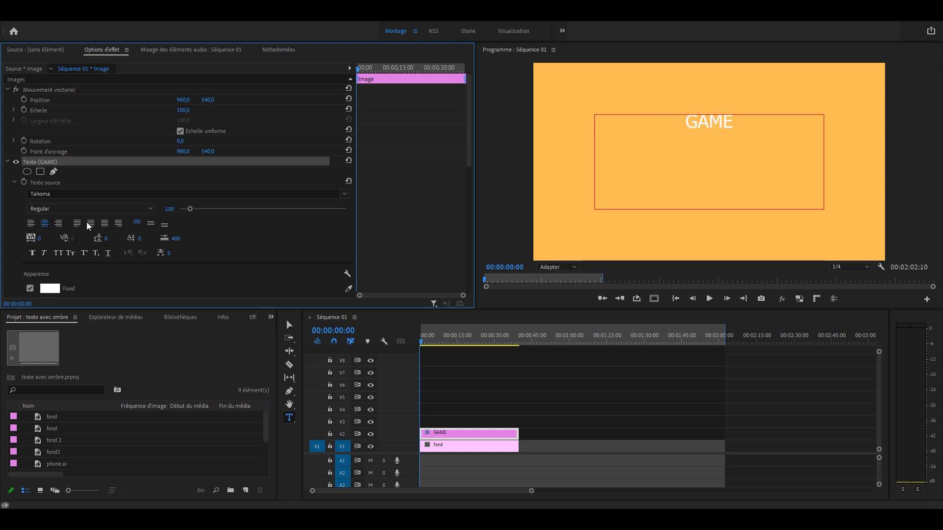
click(151, 225)
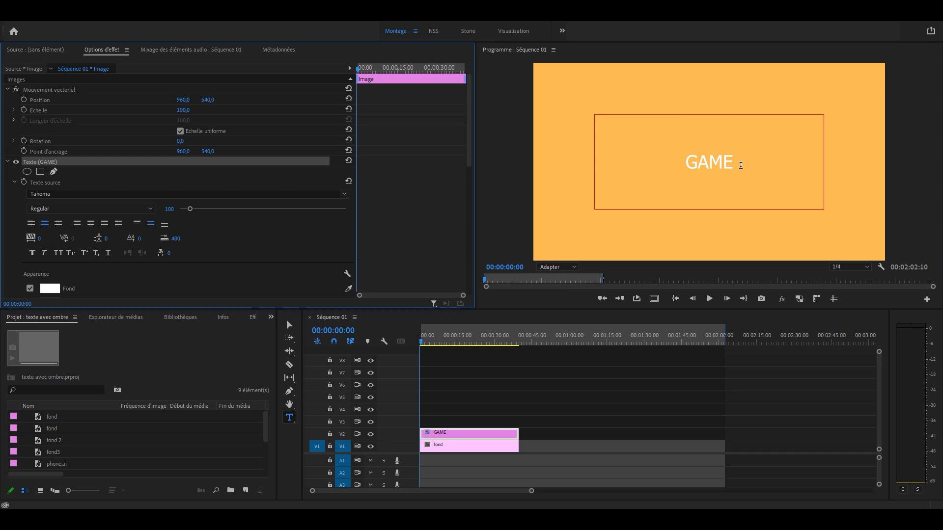
Step: Set the GAME text to the Sen font in Bold at size 300, and deselect the title
click(740, 159)
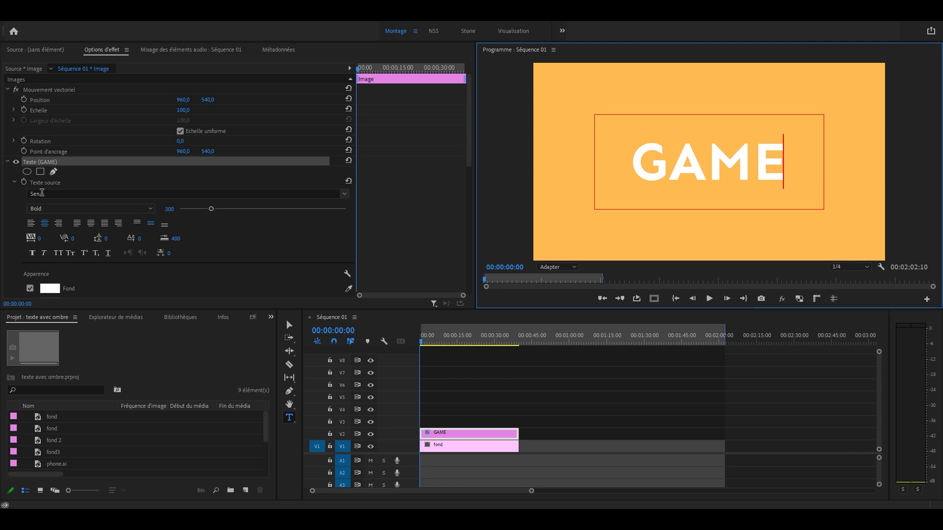
click(498, 426)
key(v)
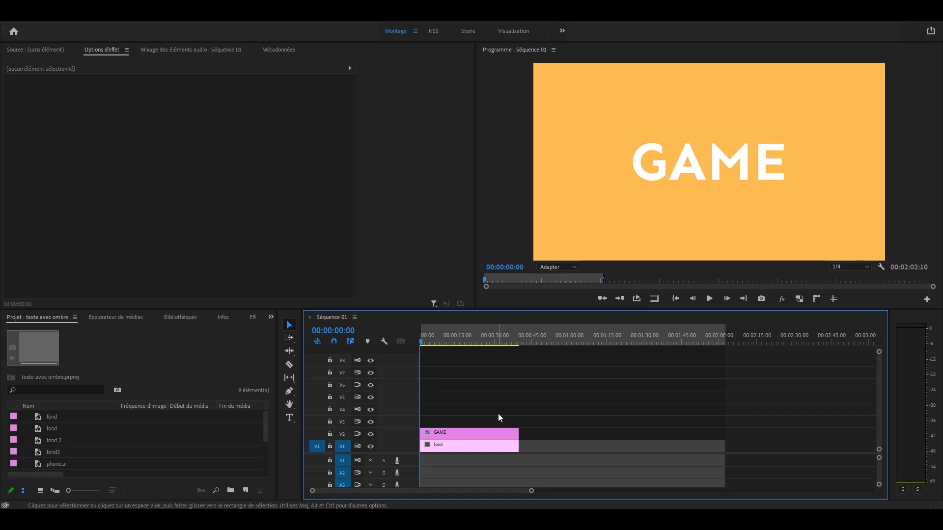
Step: Search the effects for "ombre" and apply Ombre portée to the GAME clip on V2
click(59, 385)
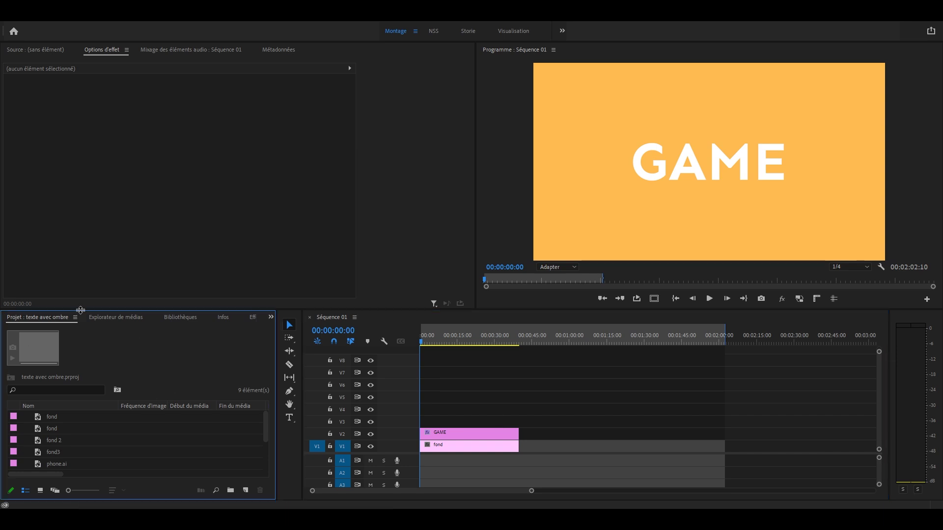
click(253, 317)
click(54, 330)
text(ombre)
drag(57, 431, 445, 434)
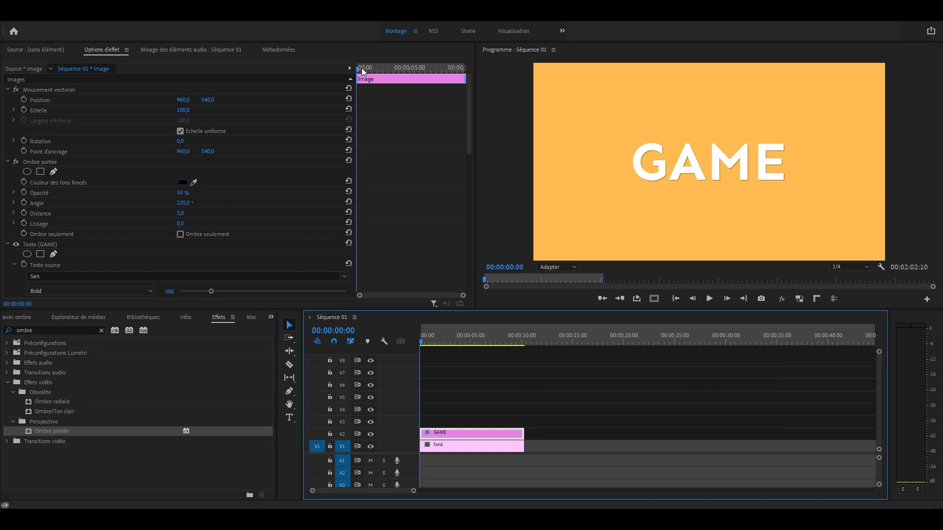
Step: Add an Angle keyframe of 90° to the Ombre portée effect at the start of the clip
drag(359, 68, 348, 70)
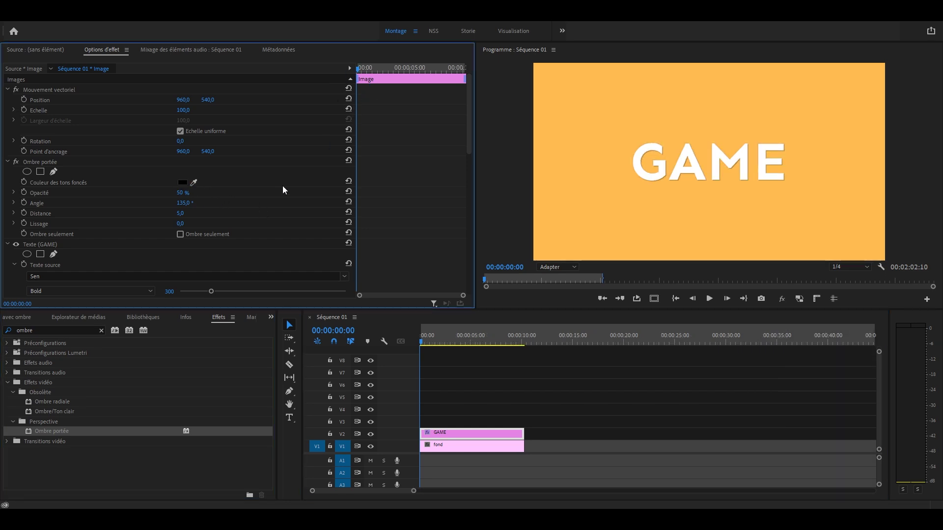
click(22, 203)
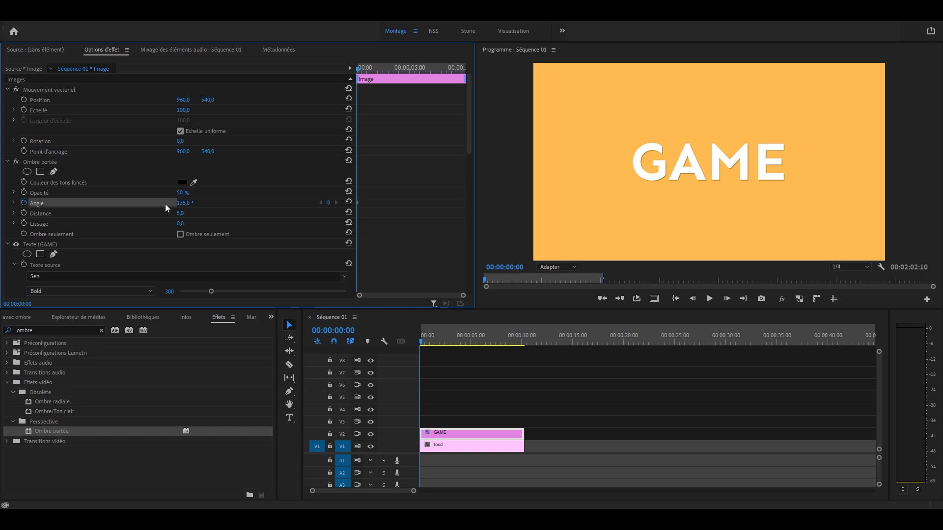
click(183, 202)
text(90)
key(Return)
Step: Add a second Angle keyframe of 3240° to the Ombre portée effect at the end of the clip
click(432, 69)
drag(434, 71, 470, 72)
click(183, 202)
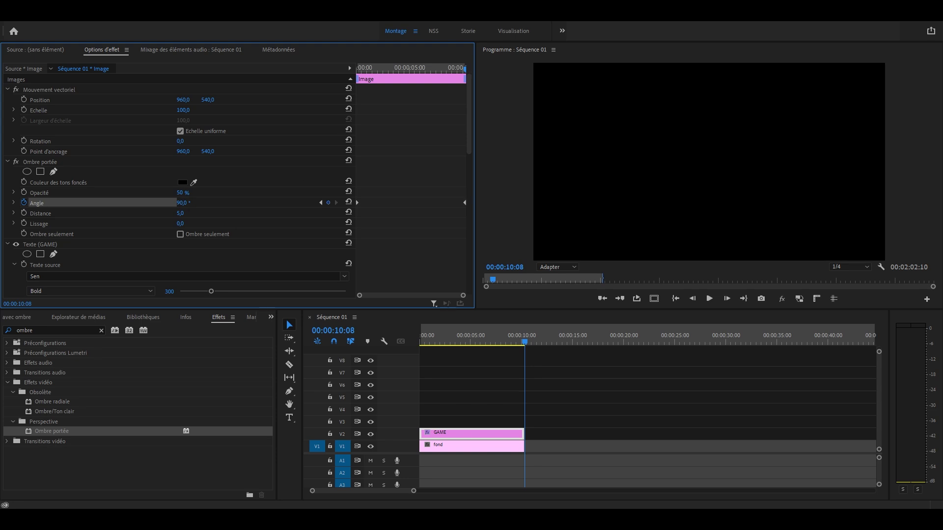
text(3240)
key(Return)
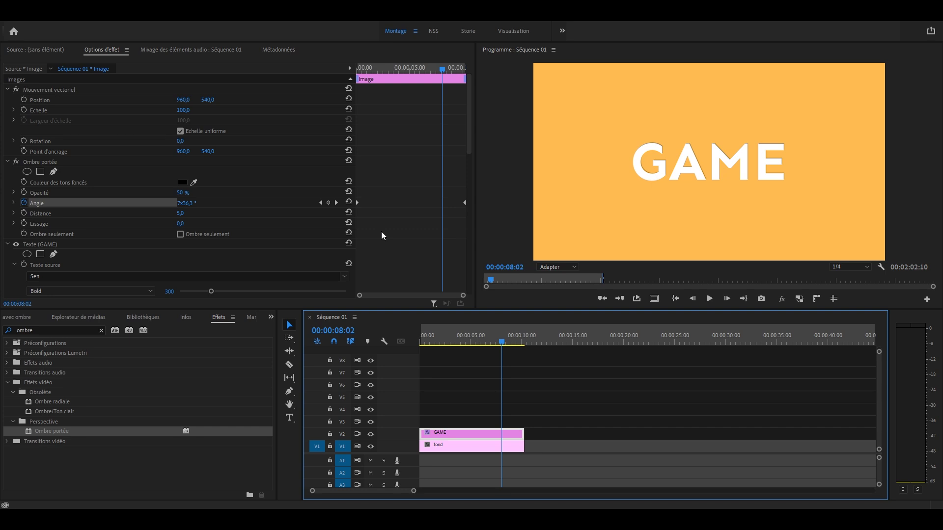
Step: Set the drop shadow's Distance to 12 and its Lissage to 10
click(182, 214)
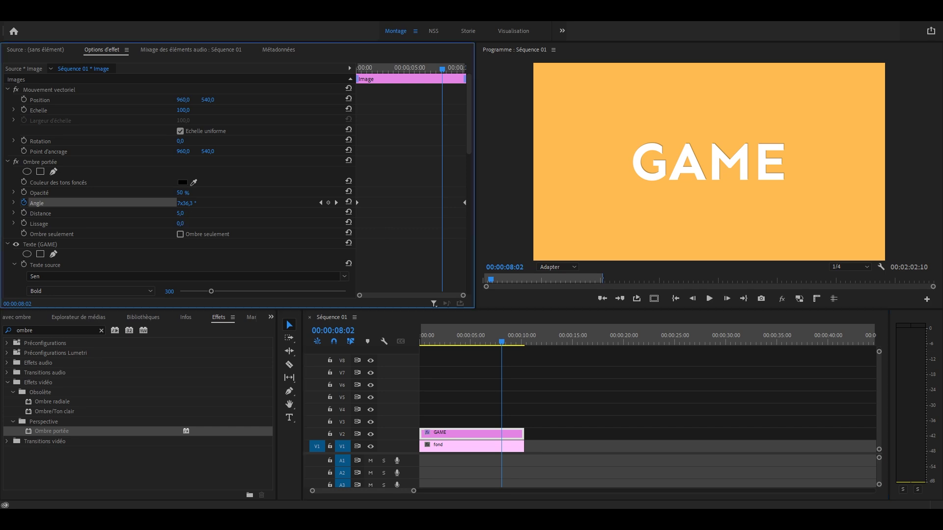
text(12)
key(Tab)
text(10)
key(Return)
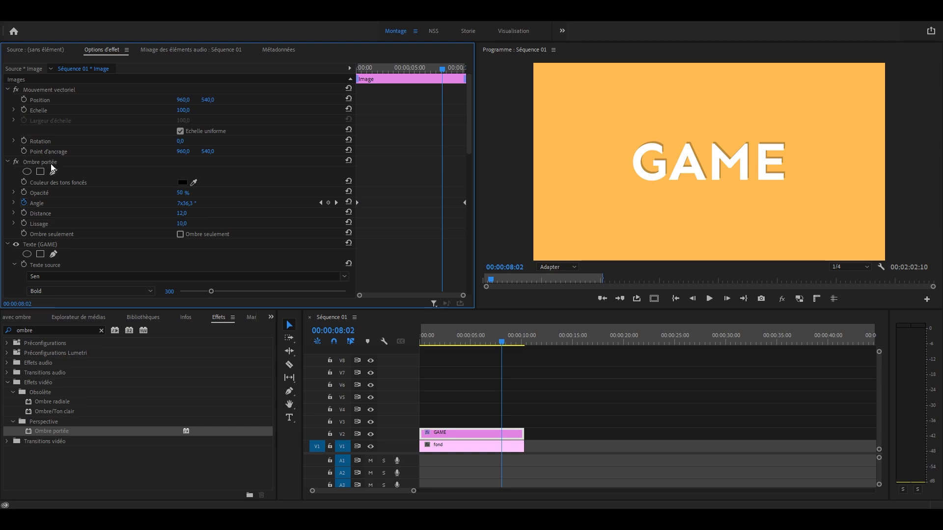
Step: Duplicate the Ombre portée effect on the GAME clip
click(41, 163)
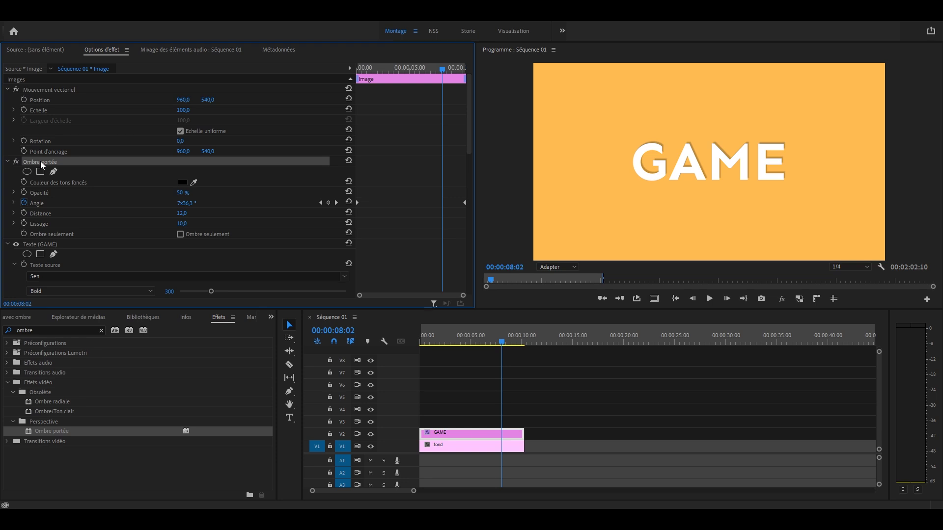
key(ctrl+v)
scroll(128, 236, down, 2)
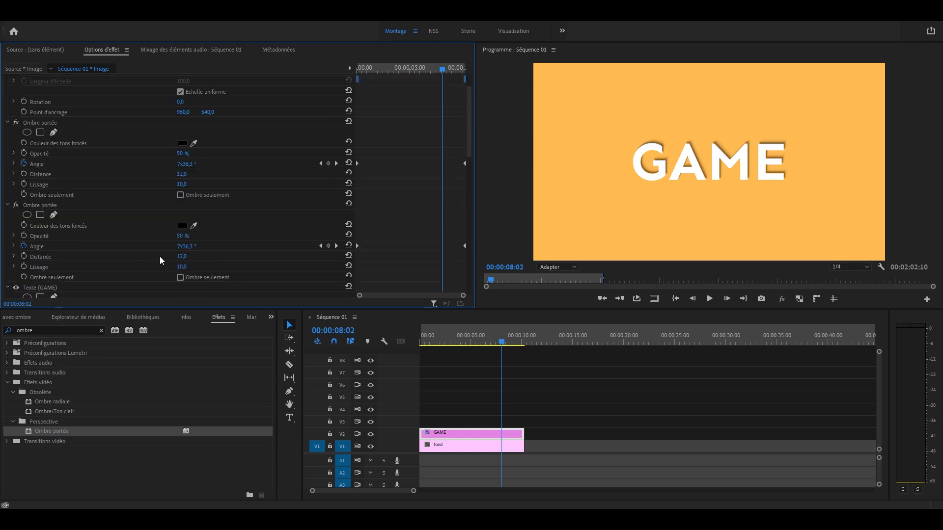
scroll(89, 202, down, 1)
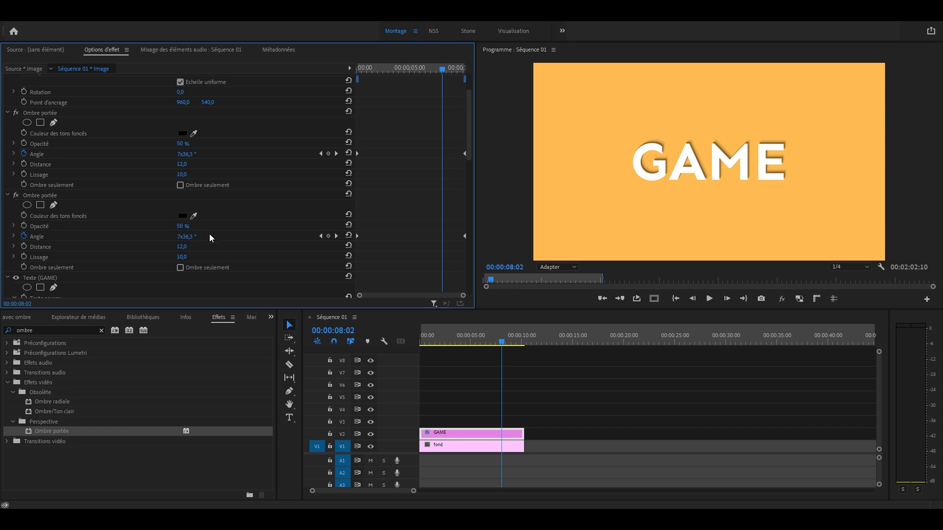
Step: Change the shadow colour of the second Ombre portée effect to white (FFFFFF)
click(182, 216)
drag(361, 218, 353, 322)
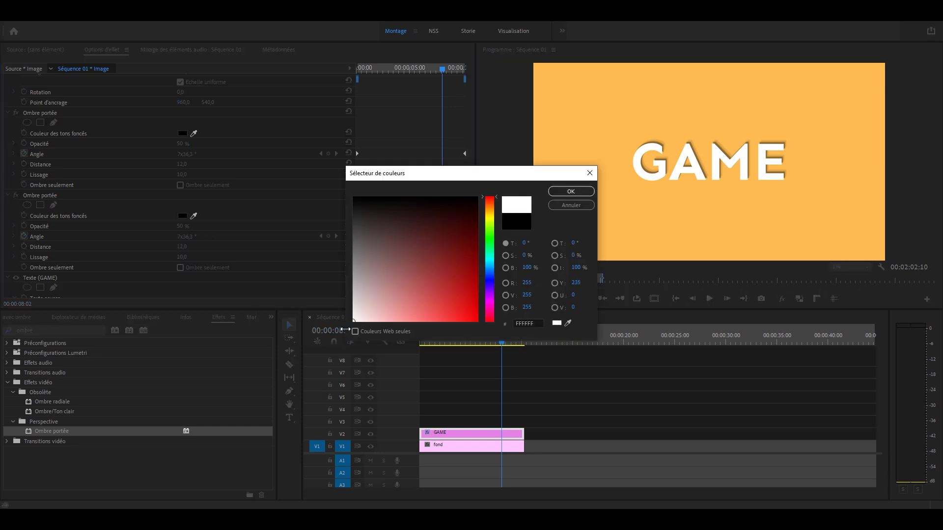
click(570, 191)
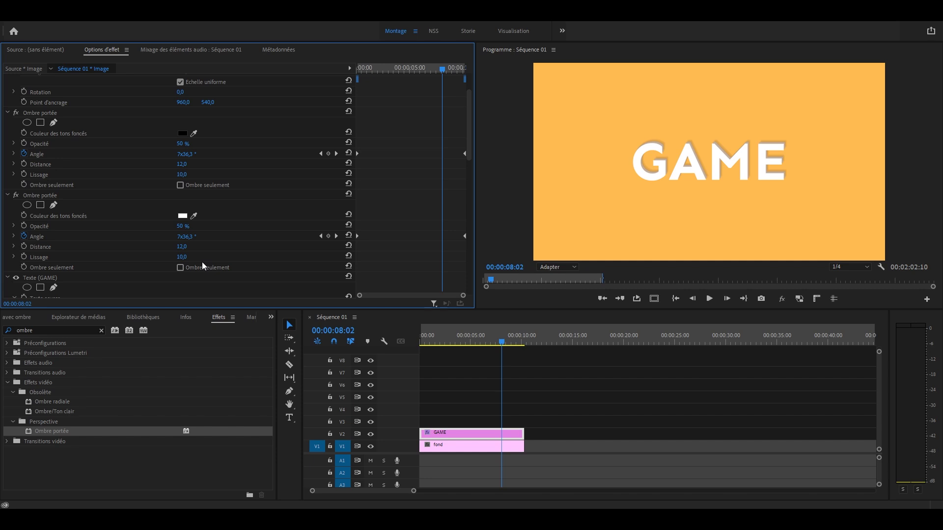
Step: Set the white shadow's Lissage to 0 and its Opacité to 100%
click(192, 260)
text(0)
key(Return)
drag(190, 227, 216, 227)
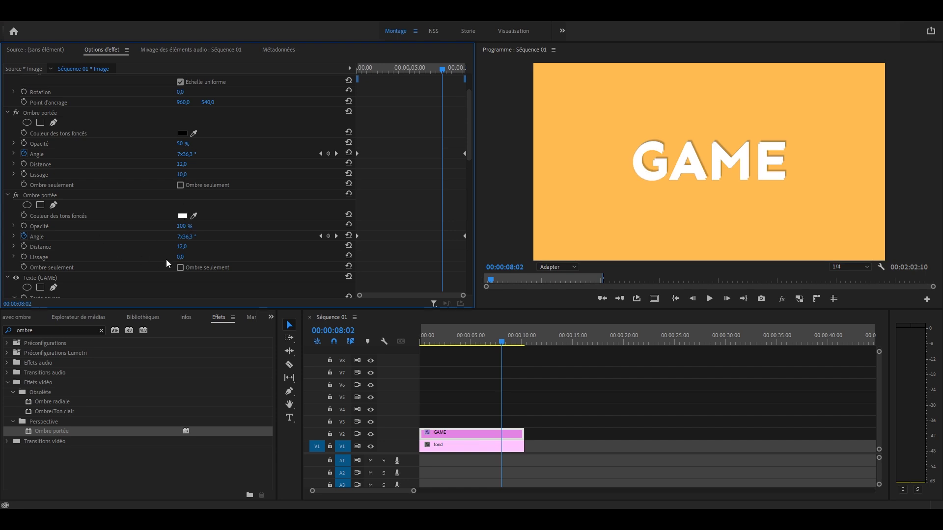
Step: Duplicate the white Ombre portée effect on the GAME clip
click(44, 196)
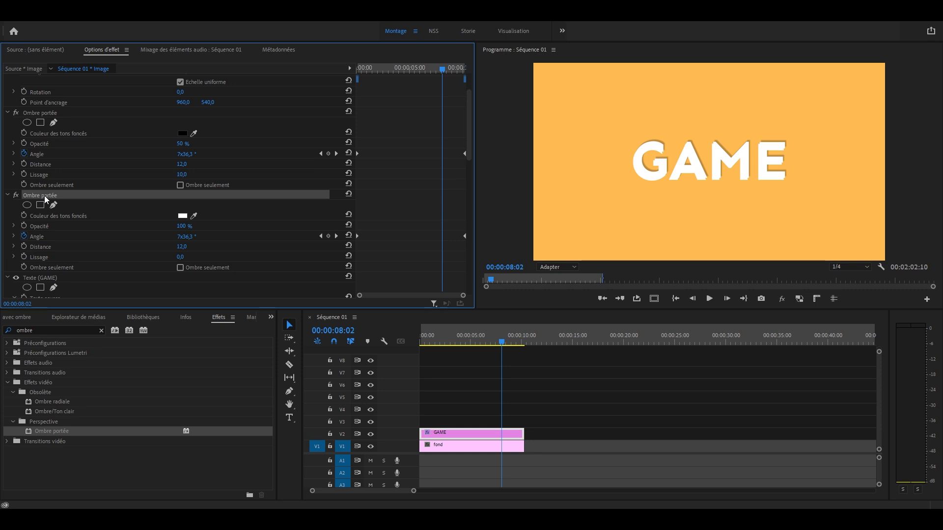
key(ctrl+v)
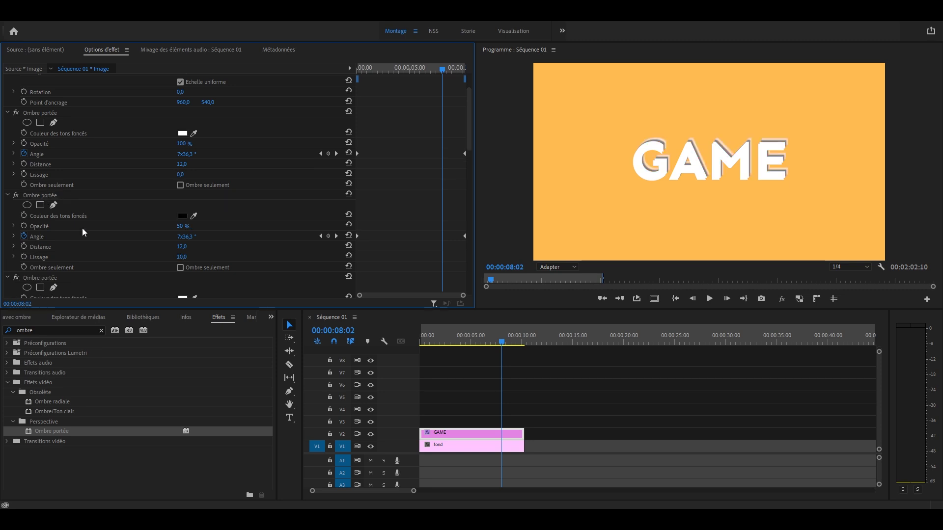
scroll(206, 128, down, 1)
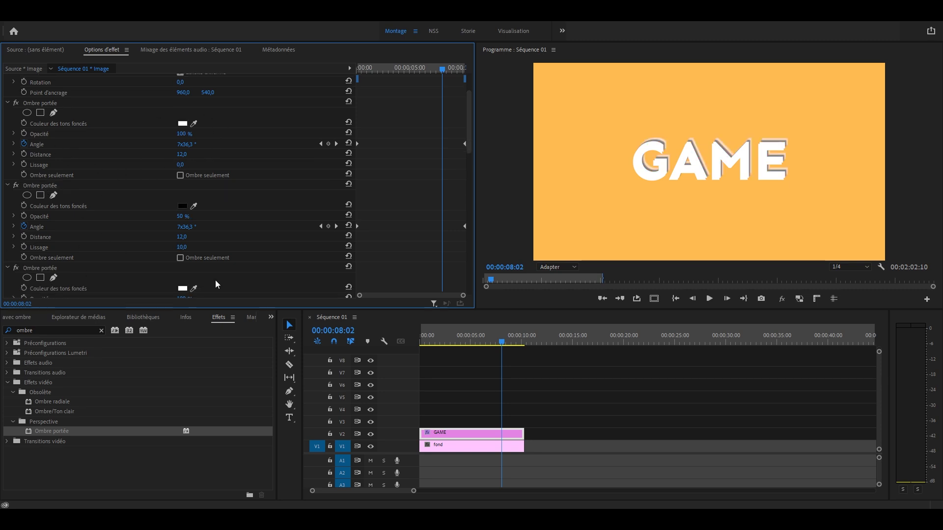
scroll(93, 119, up, 1)
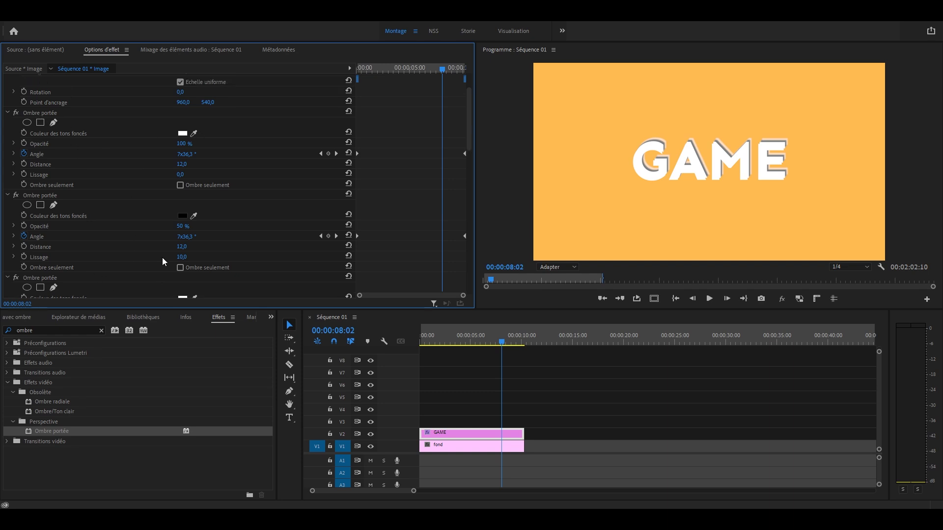
Step: Collapse the three Ombre portée effects and move the topmost white one below the black one
click(8, 113)
click(8, 123)
click(8, 132)
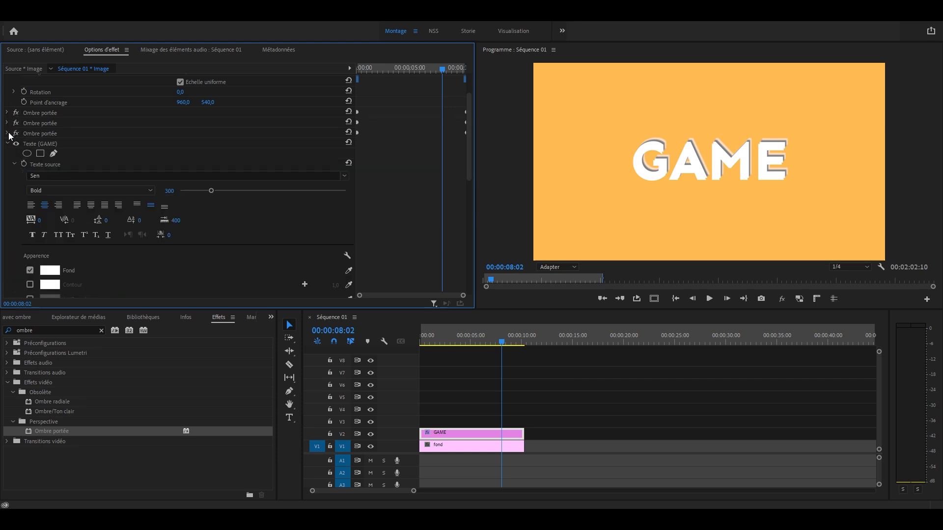
drag(42, 113, 49, 140)
Step: Expand all three Ombre portée effects to show the settings of the lowest white shadow
click(7, 113)
click(8, 195)
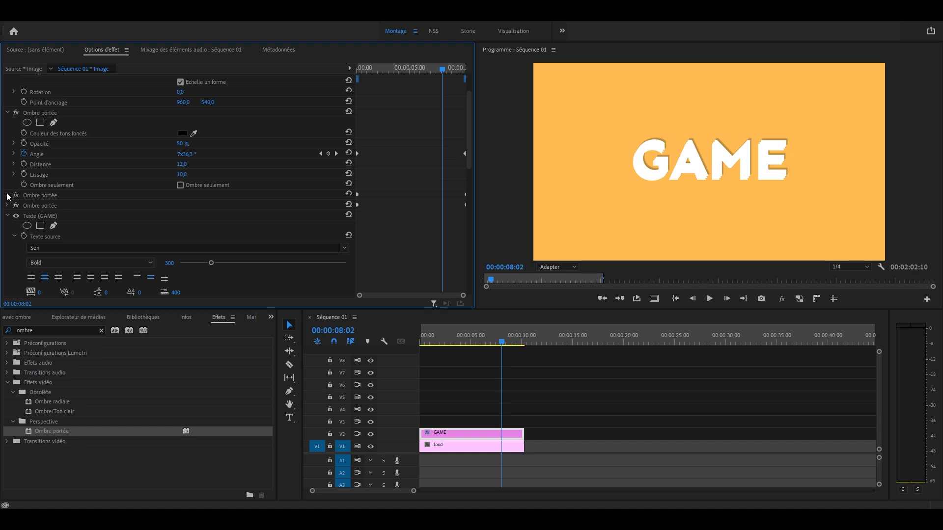
click(8, 278)
scroll(214, 279, down, 1)
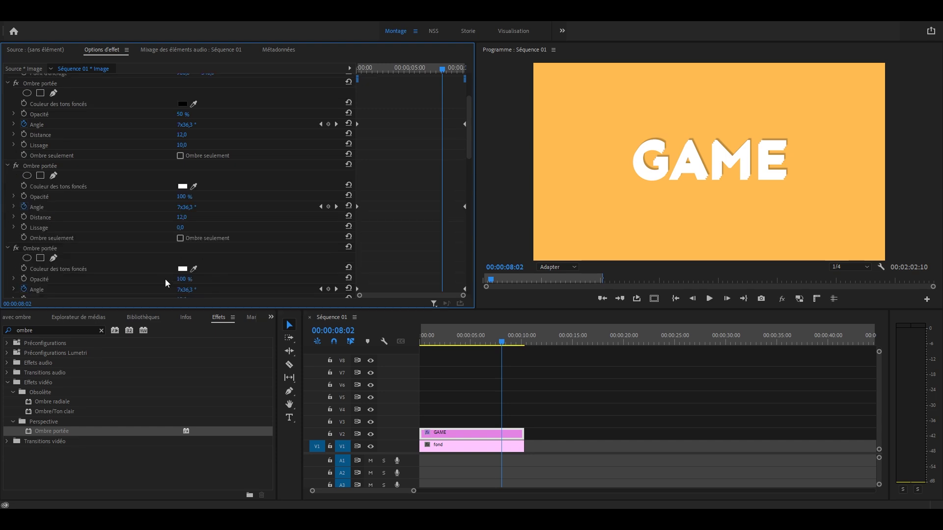
scroll(183, 257, down, 2)
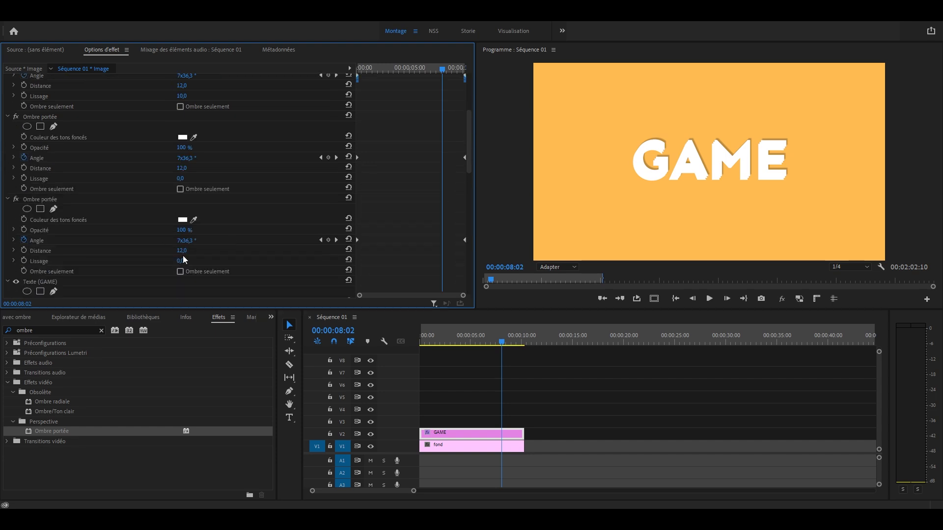
Step: Set the lowest Ombre portée shadow's colour to coral FF6D6D, enable Ombre seulement for it, and preview the animation
click(182, 219)
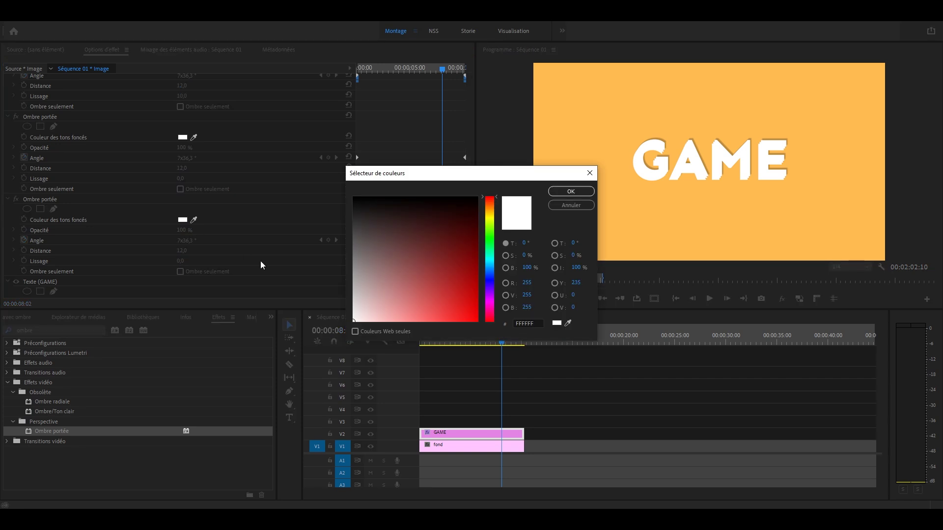
drag(412, 290, 424, 320)
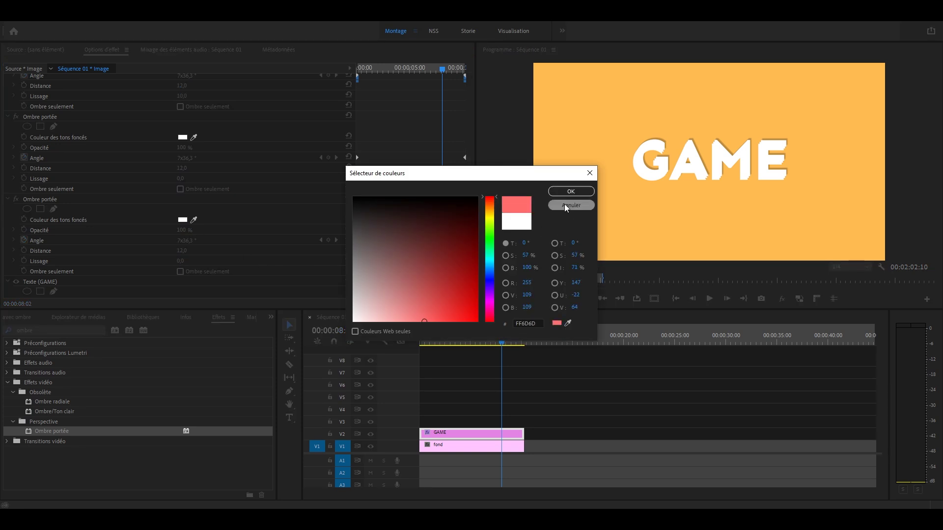
click(570, 193)
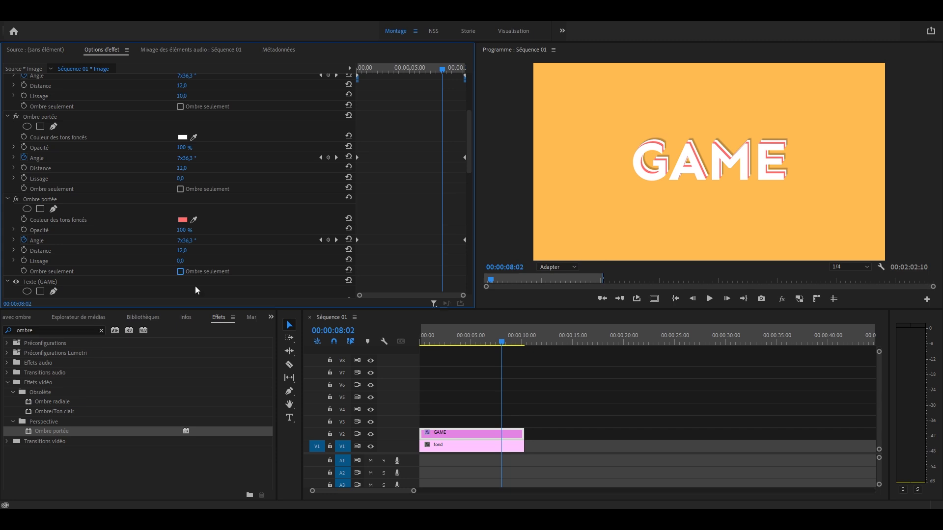
click(180, 271)
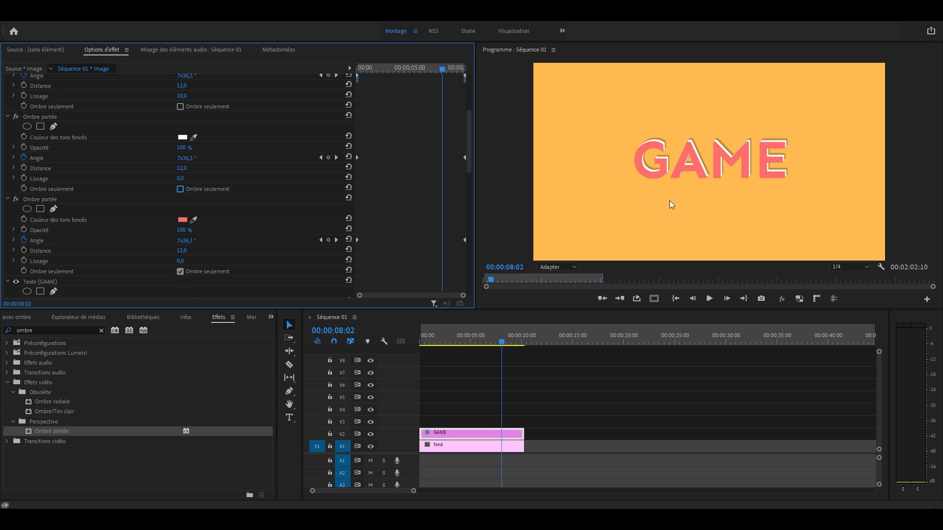
key(space)
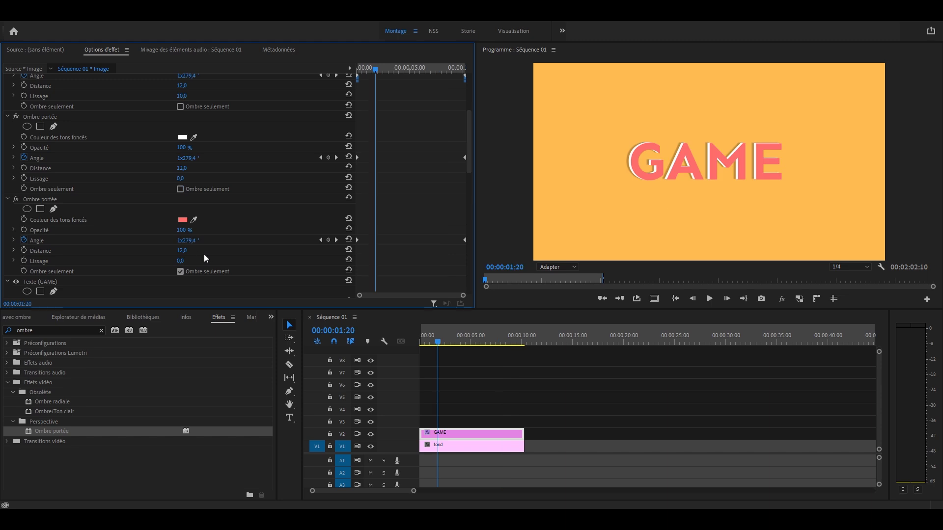
Step: Set the coral shadow's Distance to 30 and play back the animation
click(183, 251)
text(30)
key(Return)
click(602, 358)
key(space)
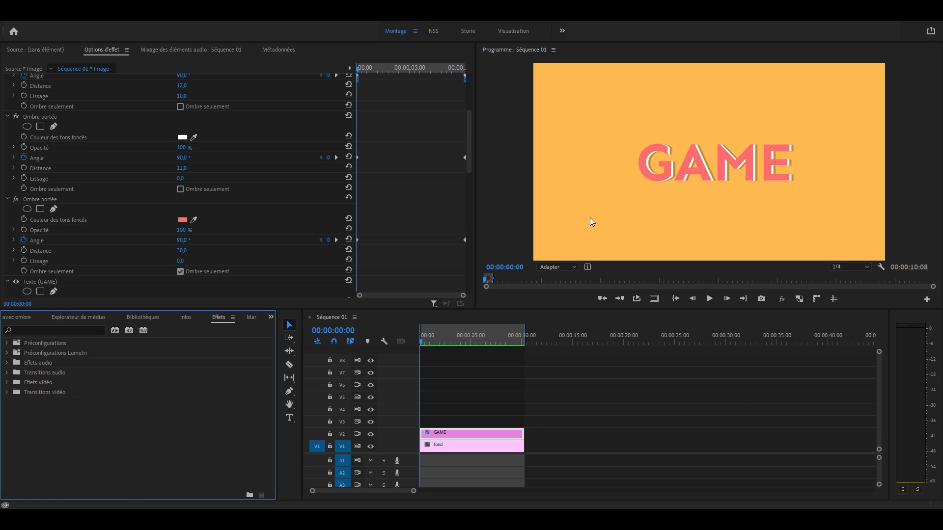
Step: Find the Dégradé effect by searching for "dégradé" and apply it to the fond clip
click(73, 329)
text(dégradé)
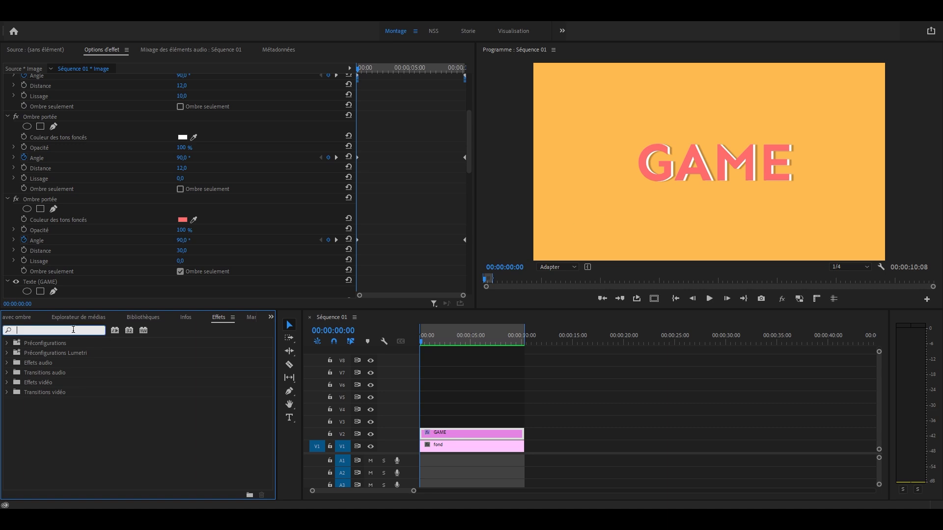
click(51, 403)
drag(51, 402, 444, 448)
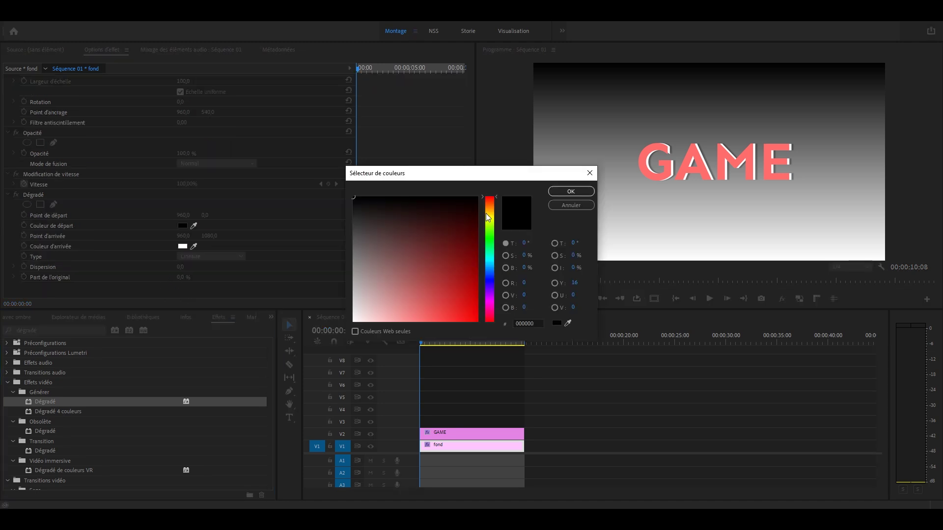
Step: Set the Dégradé start colour to light orange and its end colour to light yellow
click(488, 210)
drag(449, 230, 432, 336)
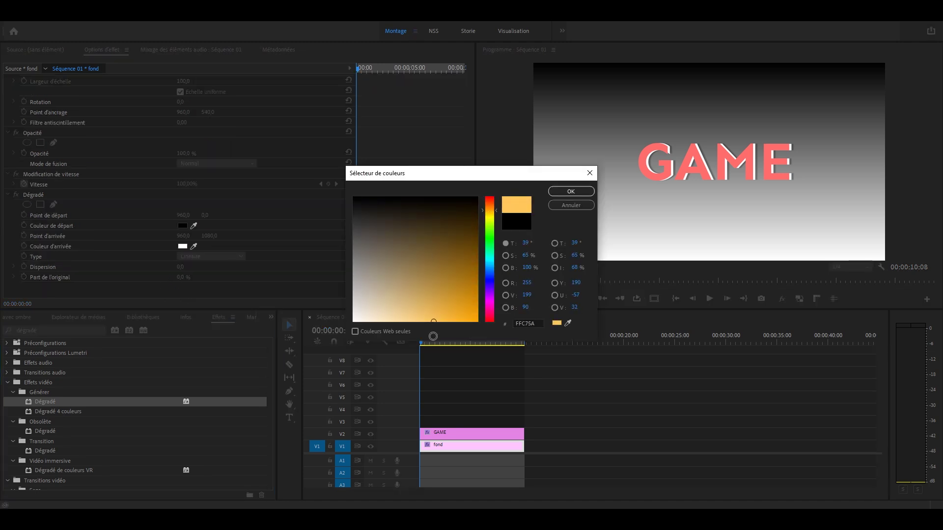
key(Return)
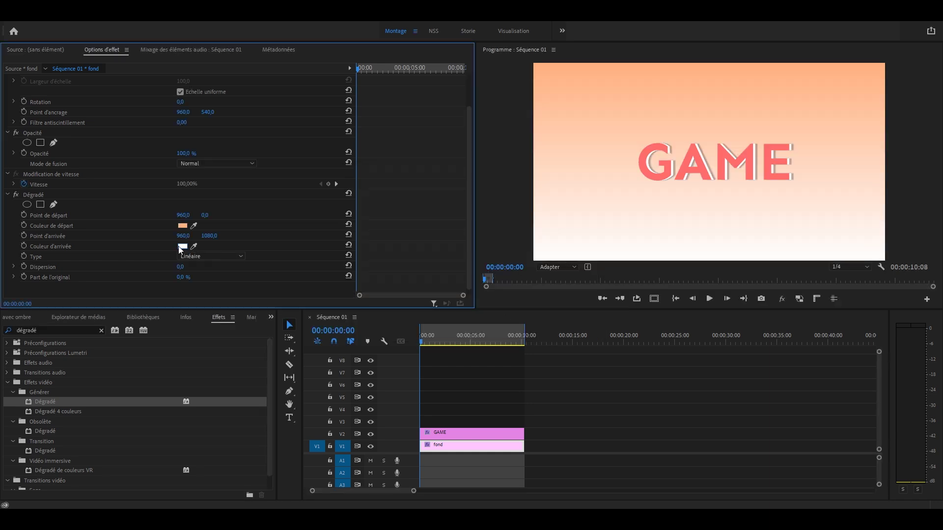
click(182, 246)
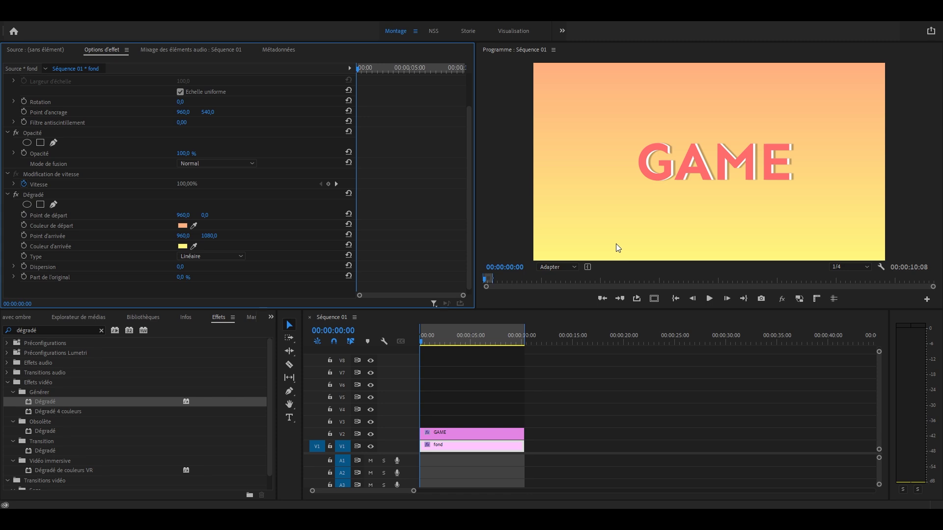
Step: Find the Onde progressive effect by searching for "onde pr" and apply it to the fond clip
click(101, 330)
text(onde pr)
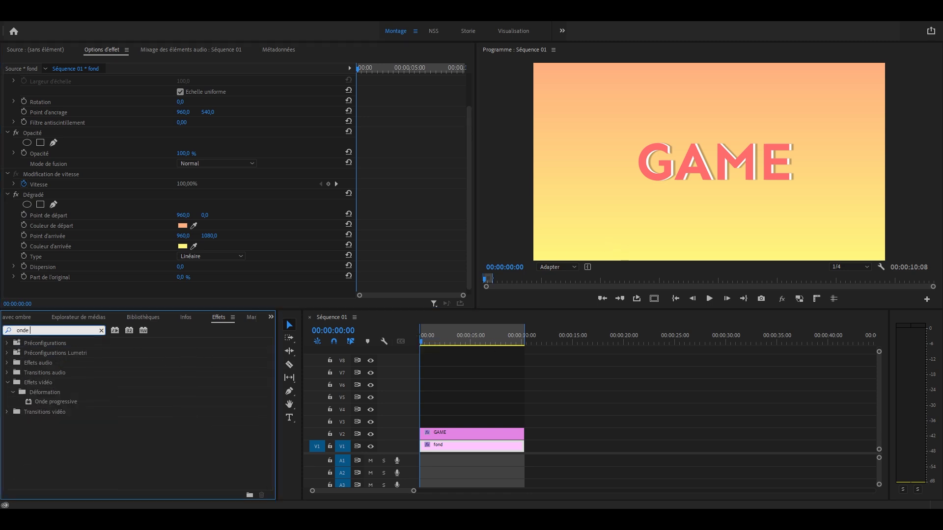
click(58, 403)
drag(58, 404, 448, 445)
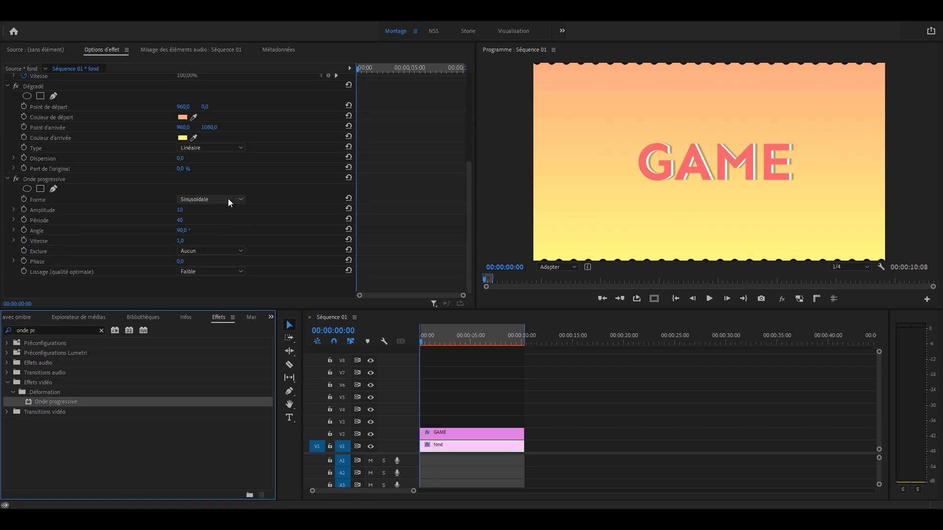
Step: Set Onde progressive to the Dents de scie shape with Amplitude 160 and Angle 45°, and preview the animation from the start
click(228, 199)
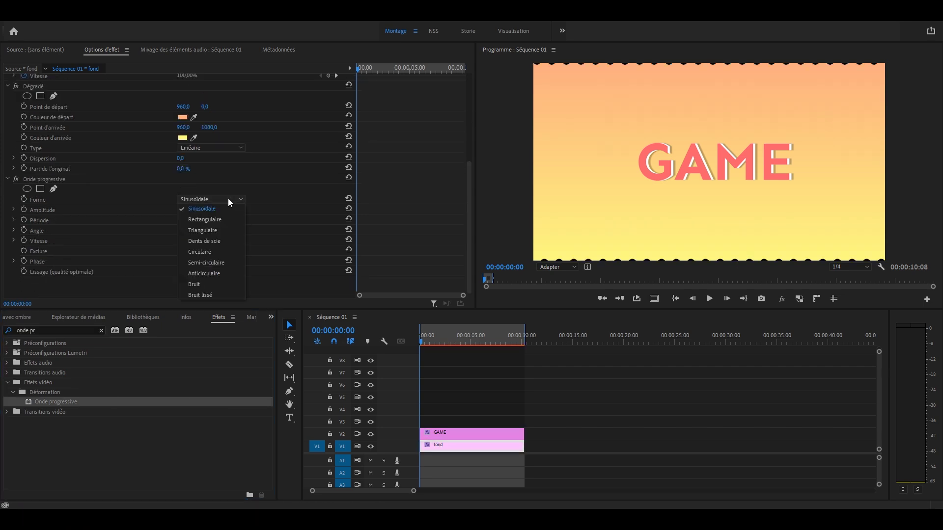
click(231, 239)
click(181, 210)
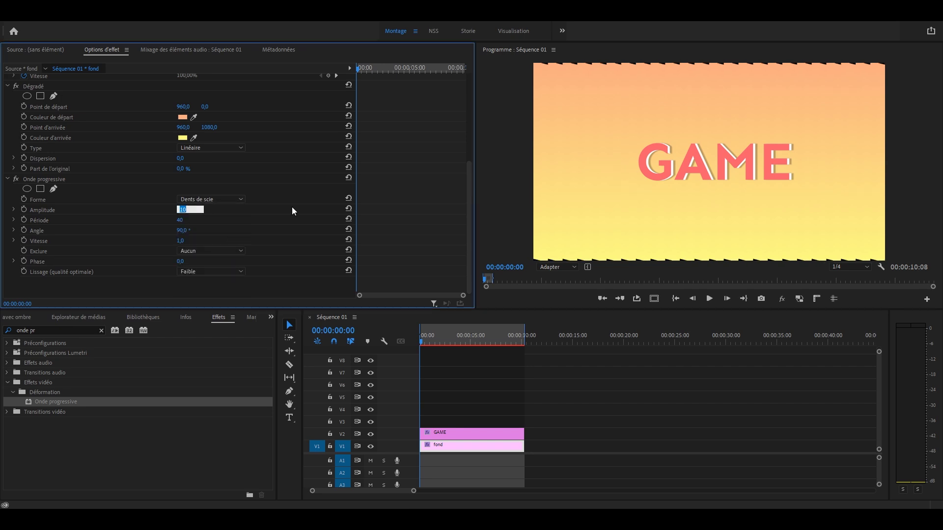
text(160)
key(Return)
click(189, 232)
text(45)
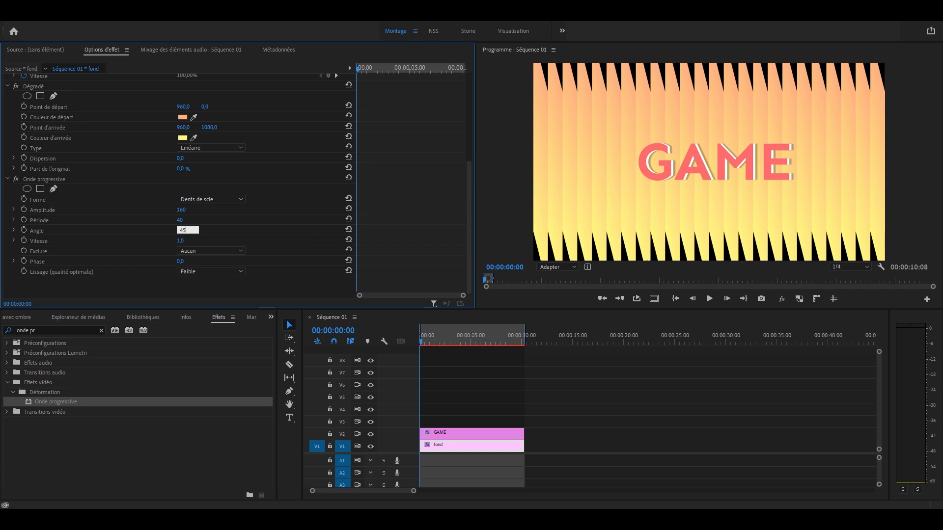
key(Return)
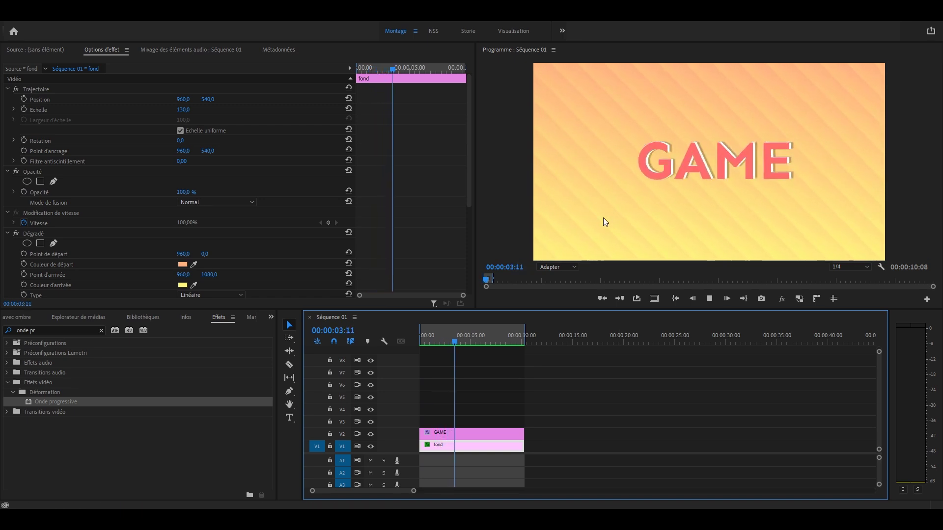
key(Home)
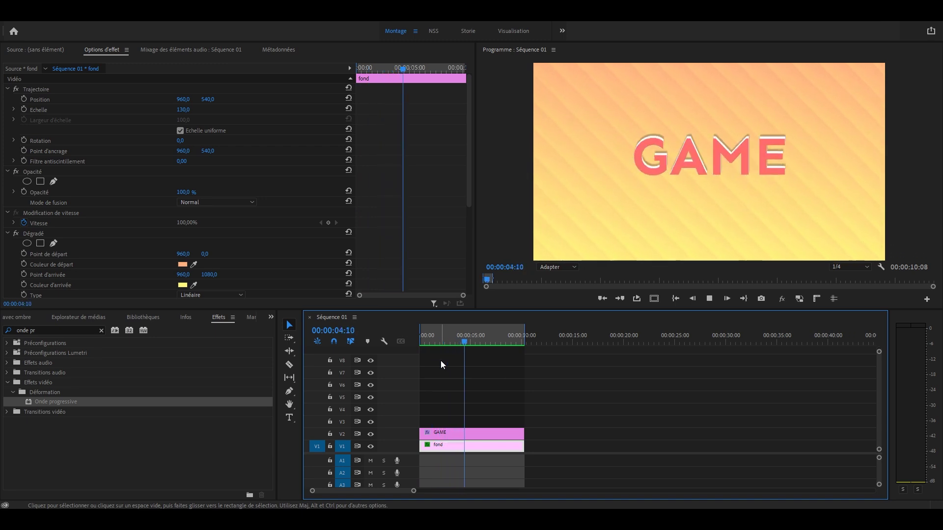
key(Home)
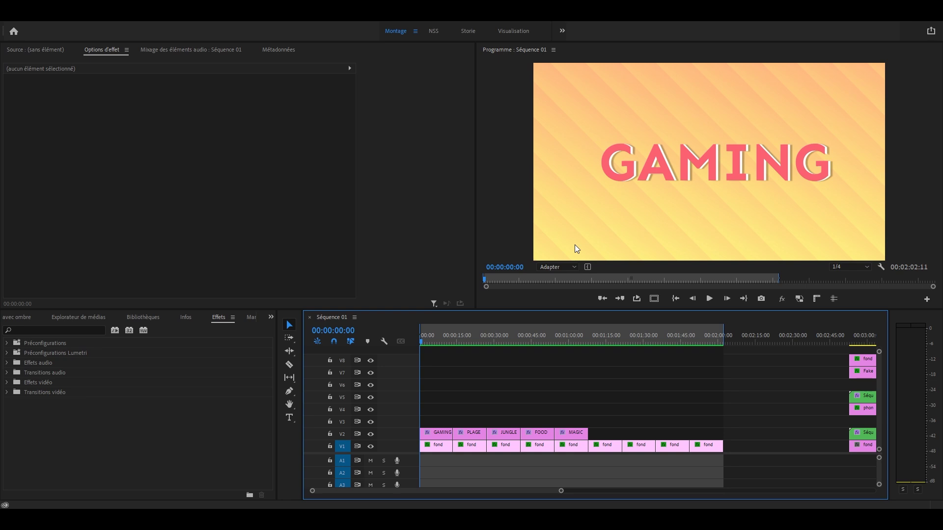
Step: Play back the PLAGE title in the sequence to examine its wavy background
click(458, 343)
key(space)
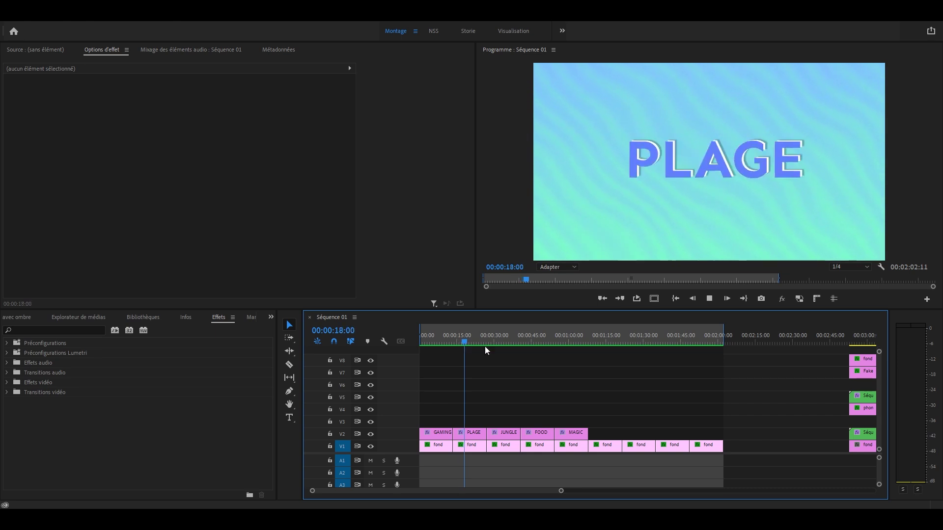
key(space)
Step: Try another Onde progressive shape on the PLAGE title's fond clip and undo it
click(479, 445)
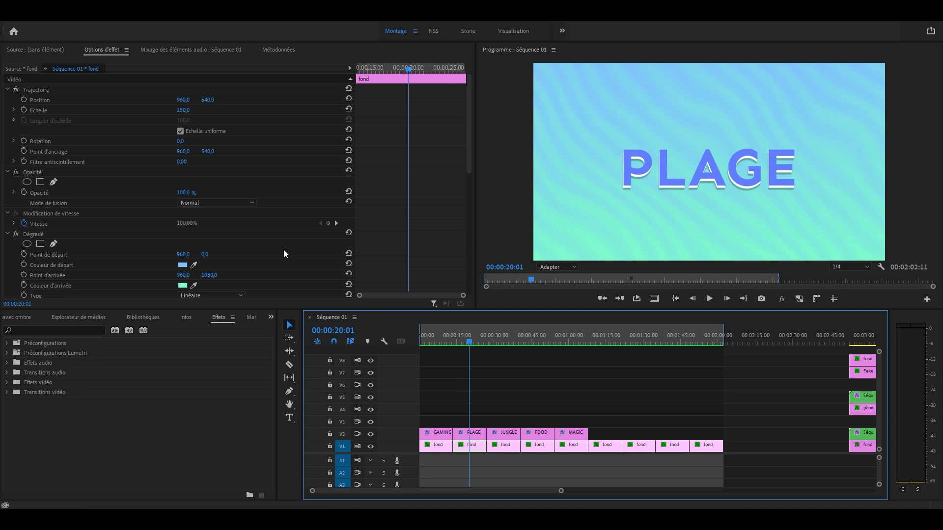
scroll(275, 232, down, 5)
click(236, 200)
click(225, 240)
key(ctrl+z)
scroll(222, 211, down, 4)
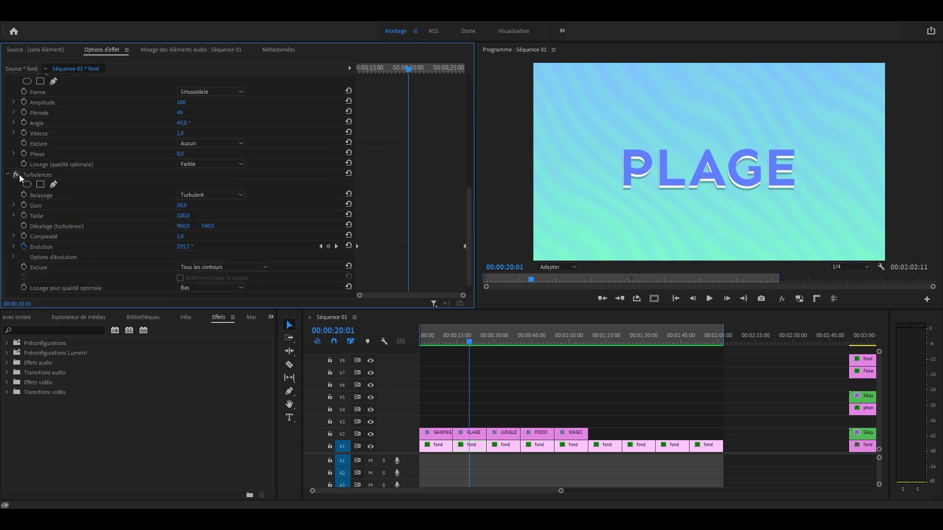
Step: Try the PLAGE background with Turbulences disabled and the Onde progressive shape set to Dents de scie, and undo both changes
click(17, 174)
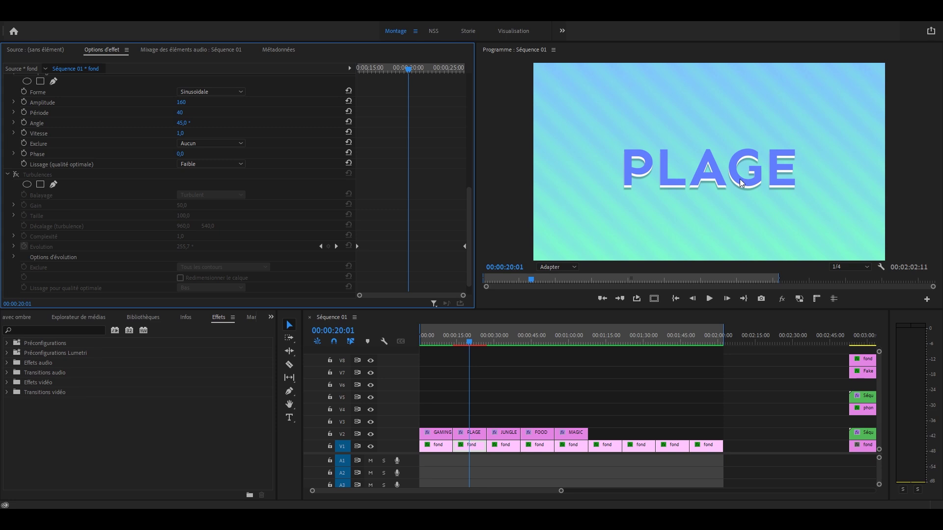
scroll(342, 185, up, 1)
click(204, 120)
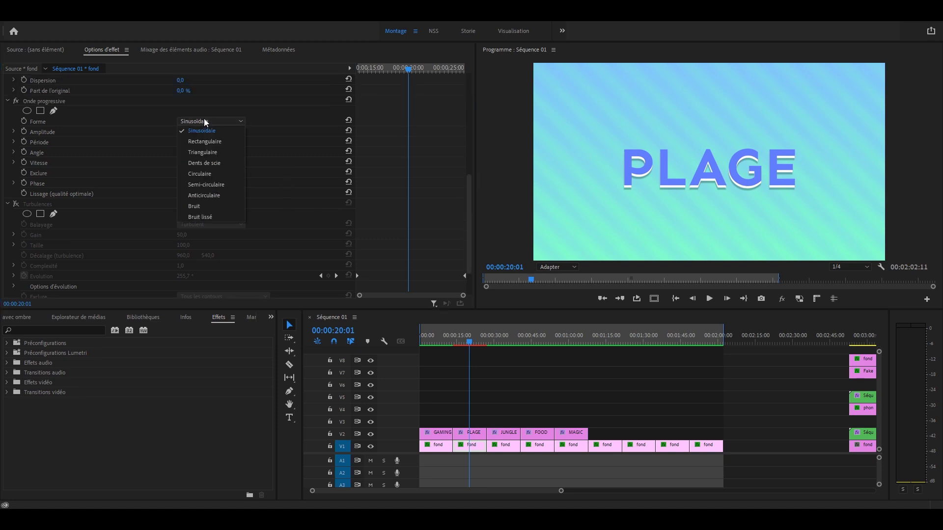
click(223, 164)
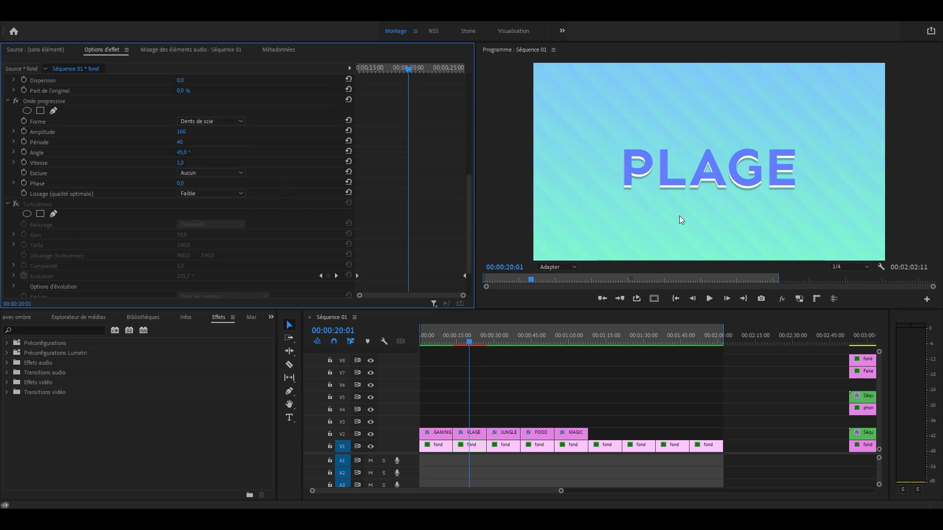
key(ctrl+z)
key(ctrl+z)
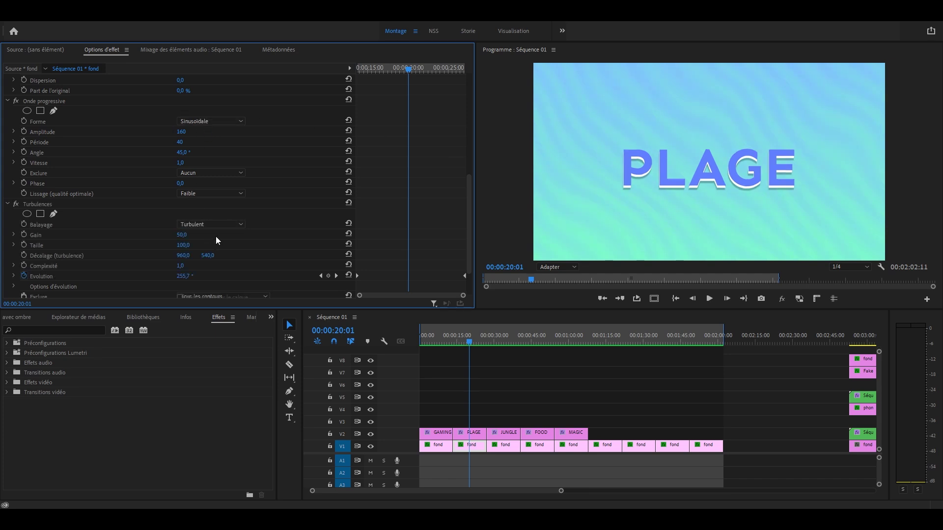
Step: Move to the JUNGLE title and play back its animated background
key(Up)
key(space)
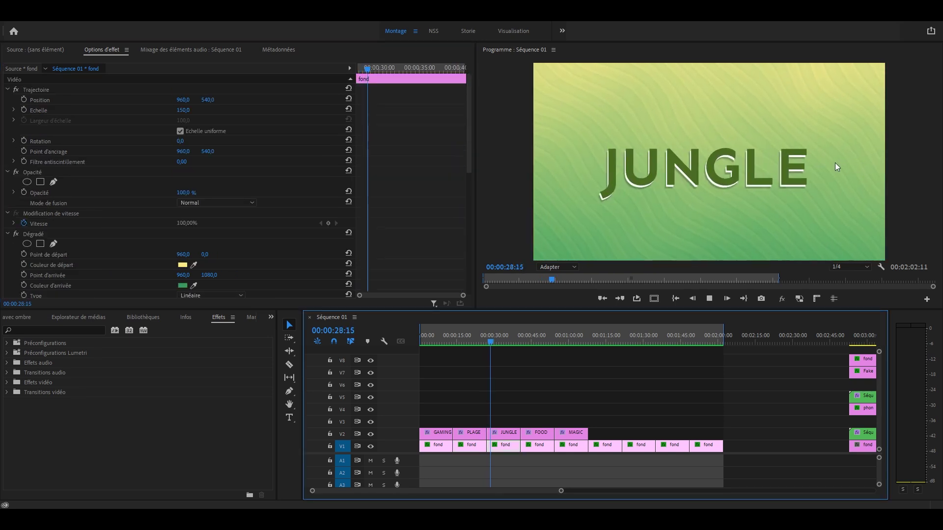
key(space)
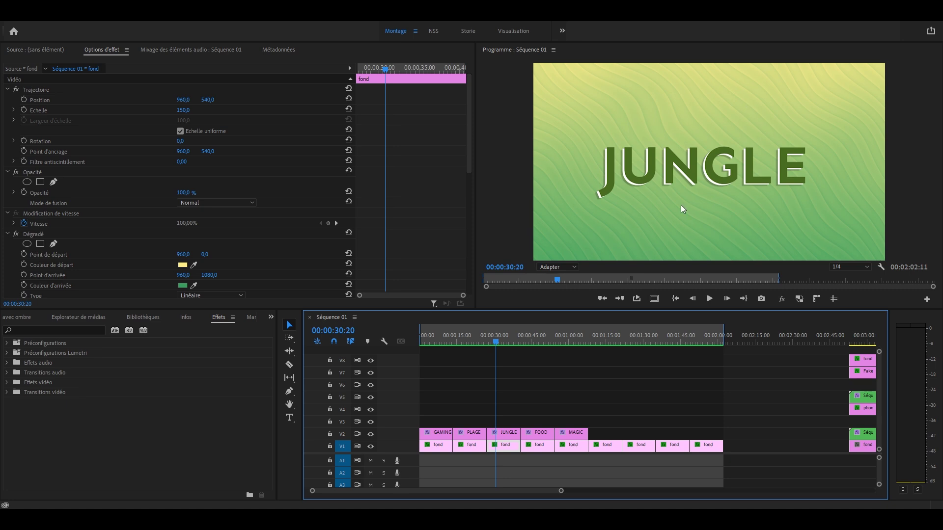
Step: Try the Sinusoïdale shape for Onde progressive on the JUNGLE title's fond clip
scroll(440, 221, down, 5)
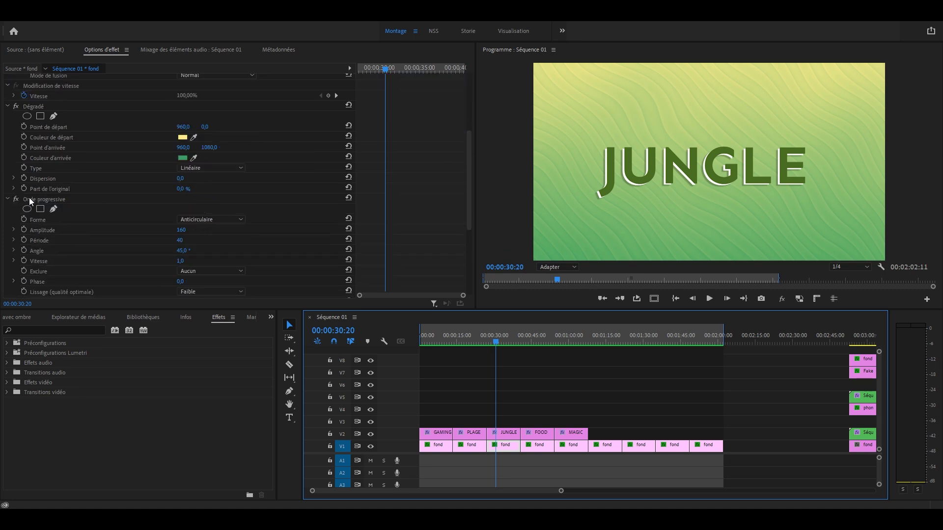
click(213, 221)
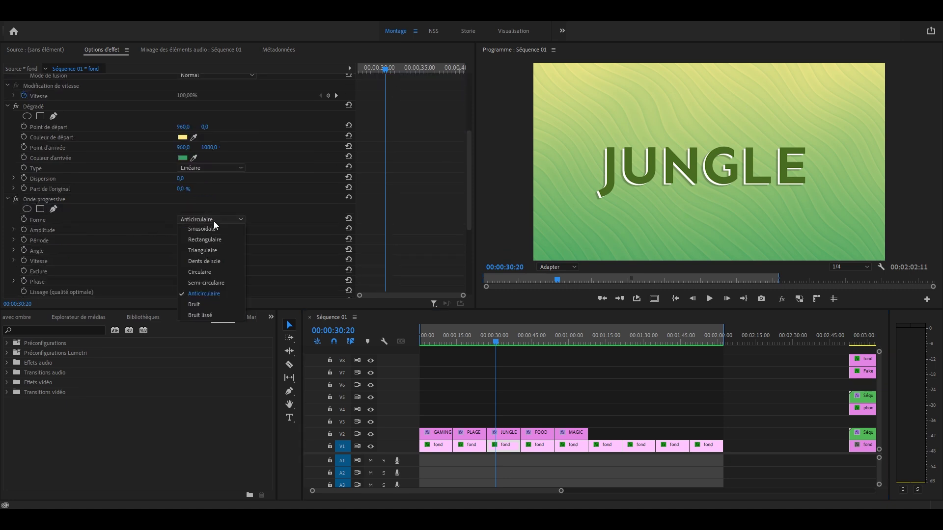
click(221, 228)
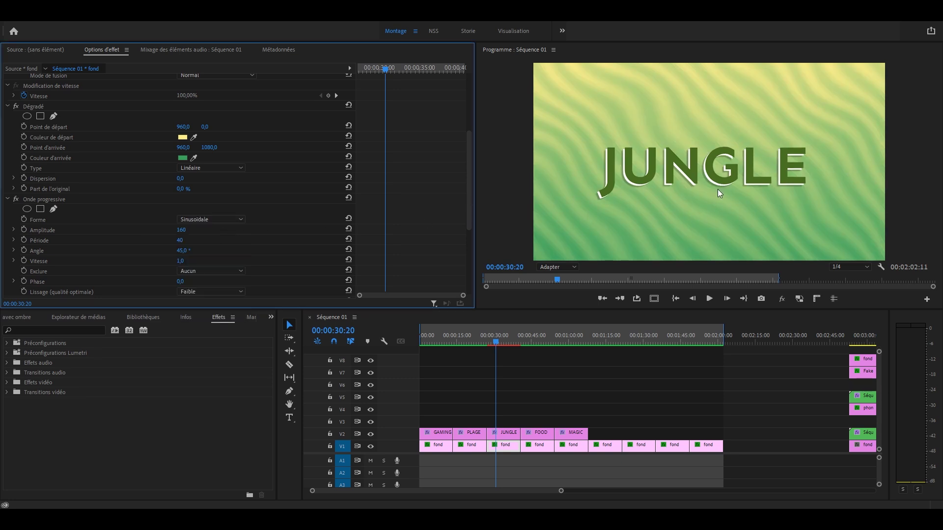
click(559, 369)
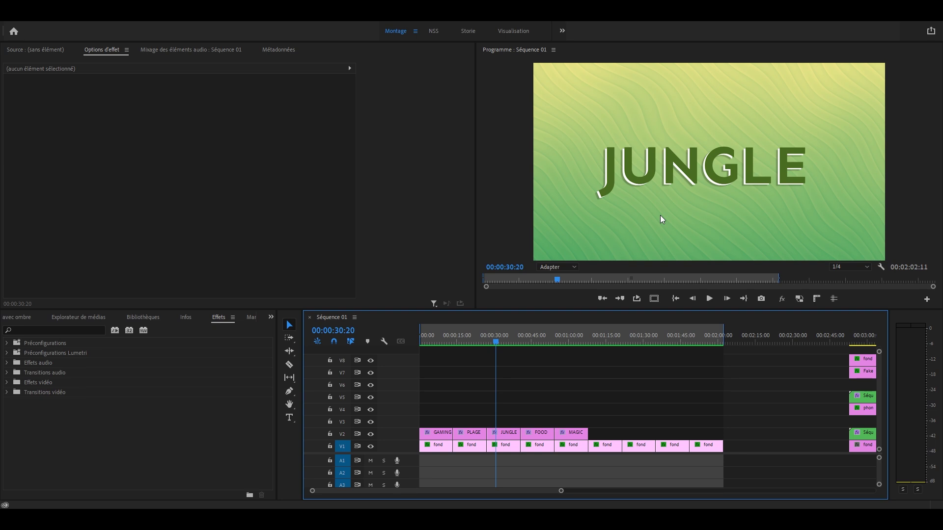
Step: Try a different angle for the second Onde progressive effect on the FOOD title's fond clip and undo it
click(518, 336)
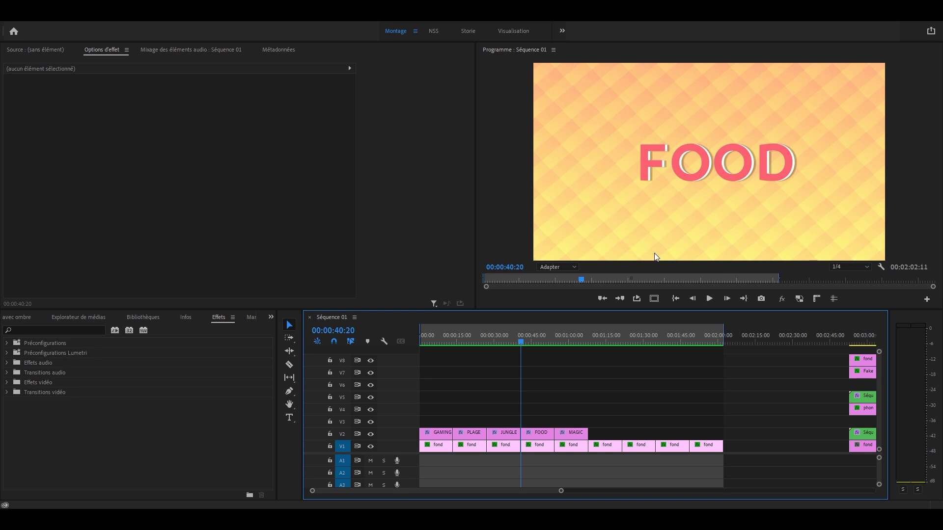
click(538, 446)
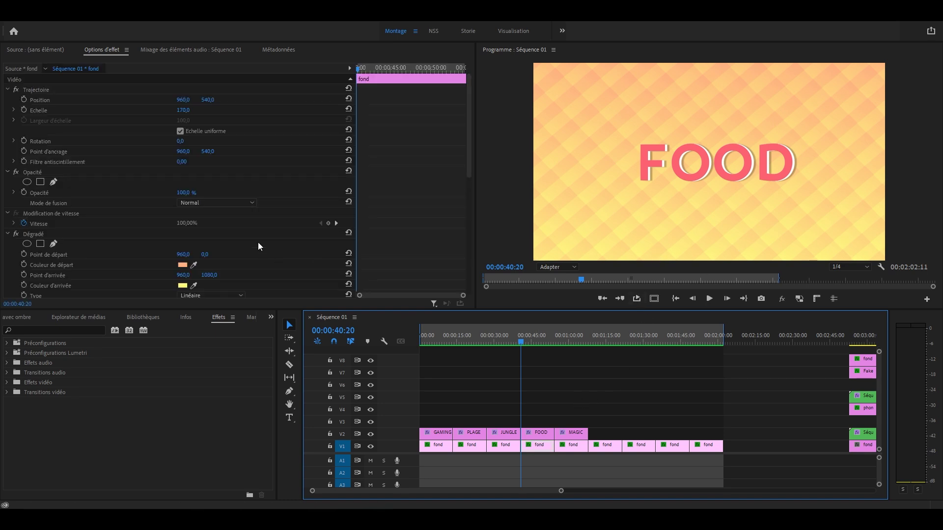
scroll(258, 243, down, 5)
scroll(259, 244, down, 2)
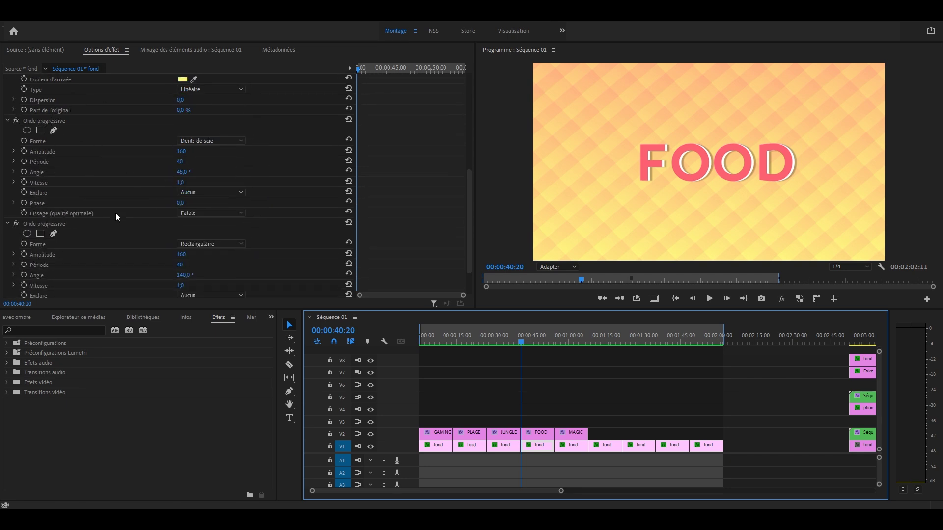
scroll(98, 196, down, 2)
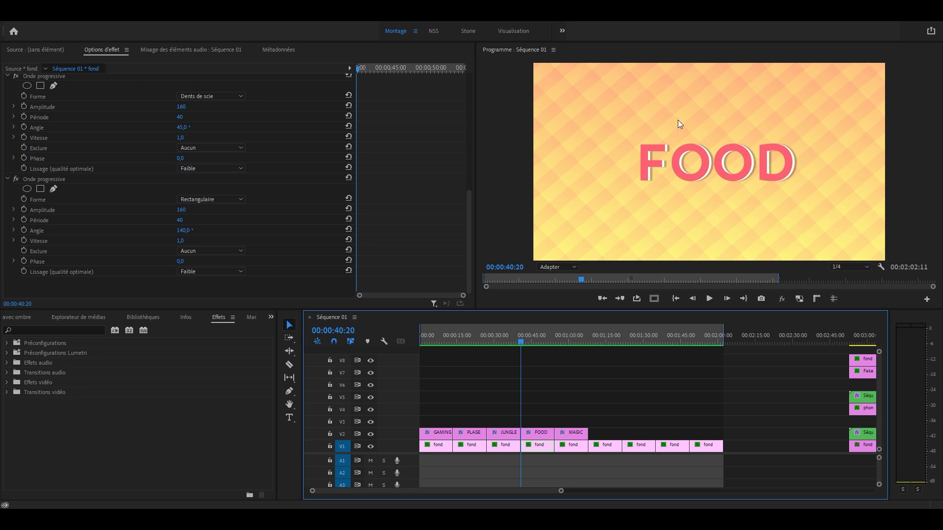
mouse_move(188, 231)
mouse_down()
mouse_move(178, 231)
mouse_move(197, 230)
mouse_up()
key(ctrl+z)
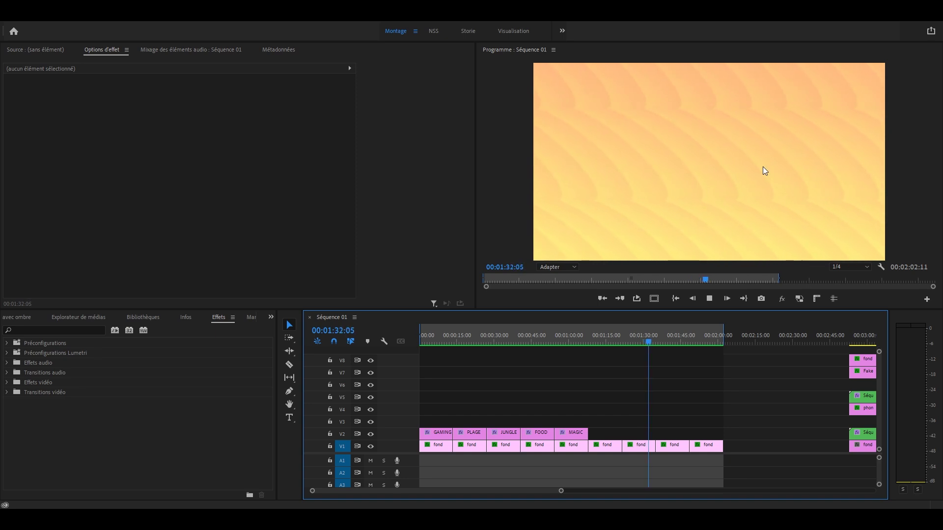
Step: Play back the background variations that have no title, placed after the MAGIC clip
key(space)
key(space)
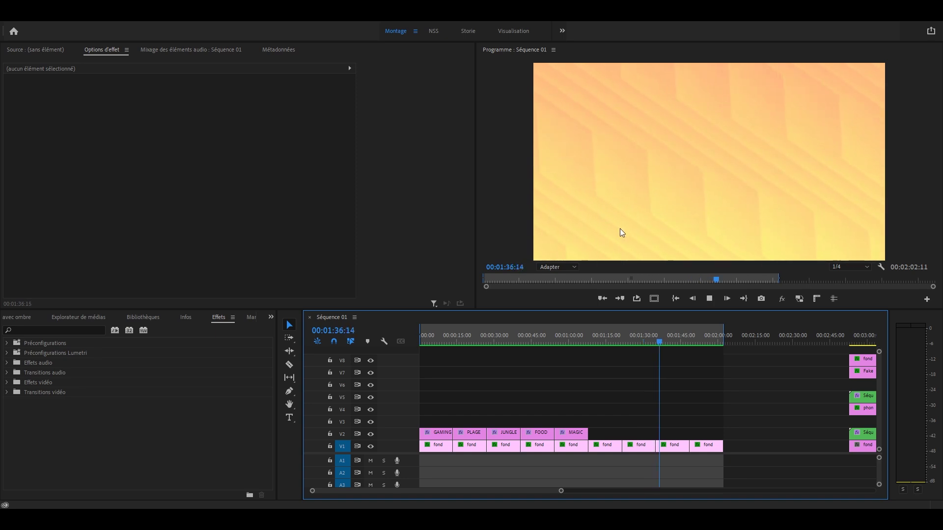